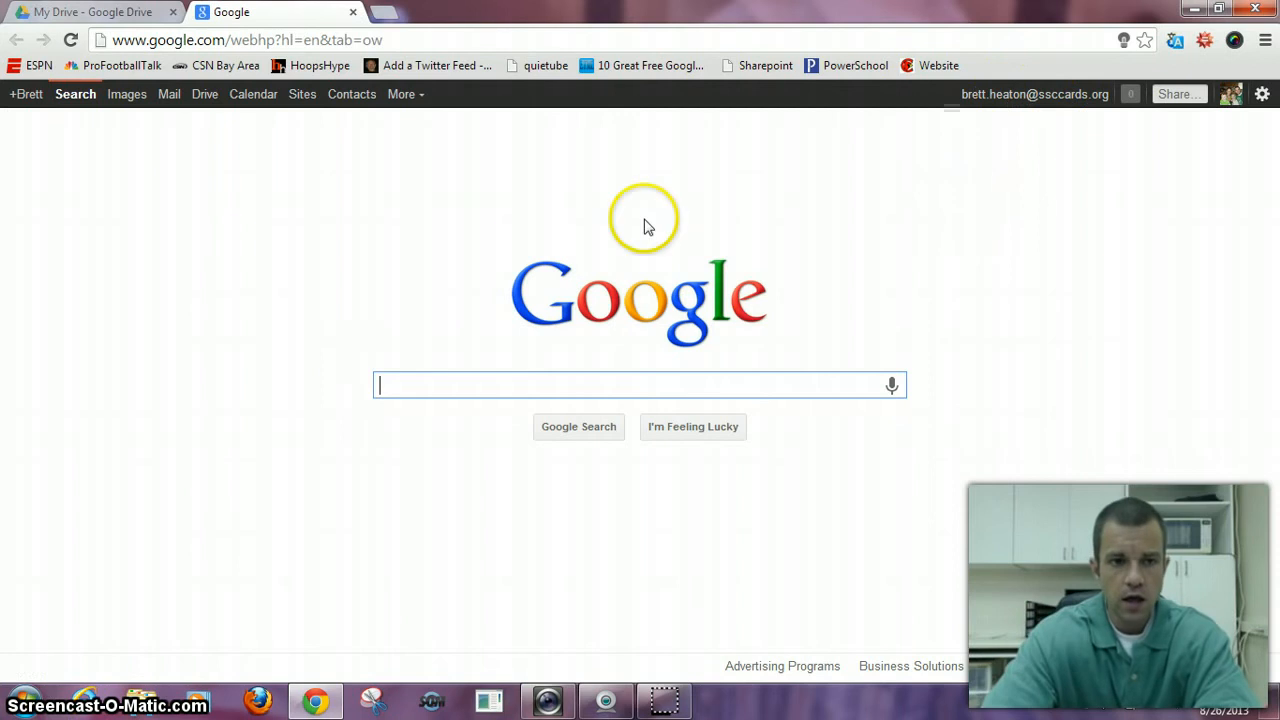
- Go to Google Drive and open the Opening Activity document from My Drive
click(205, 97)
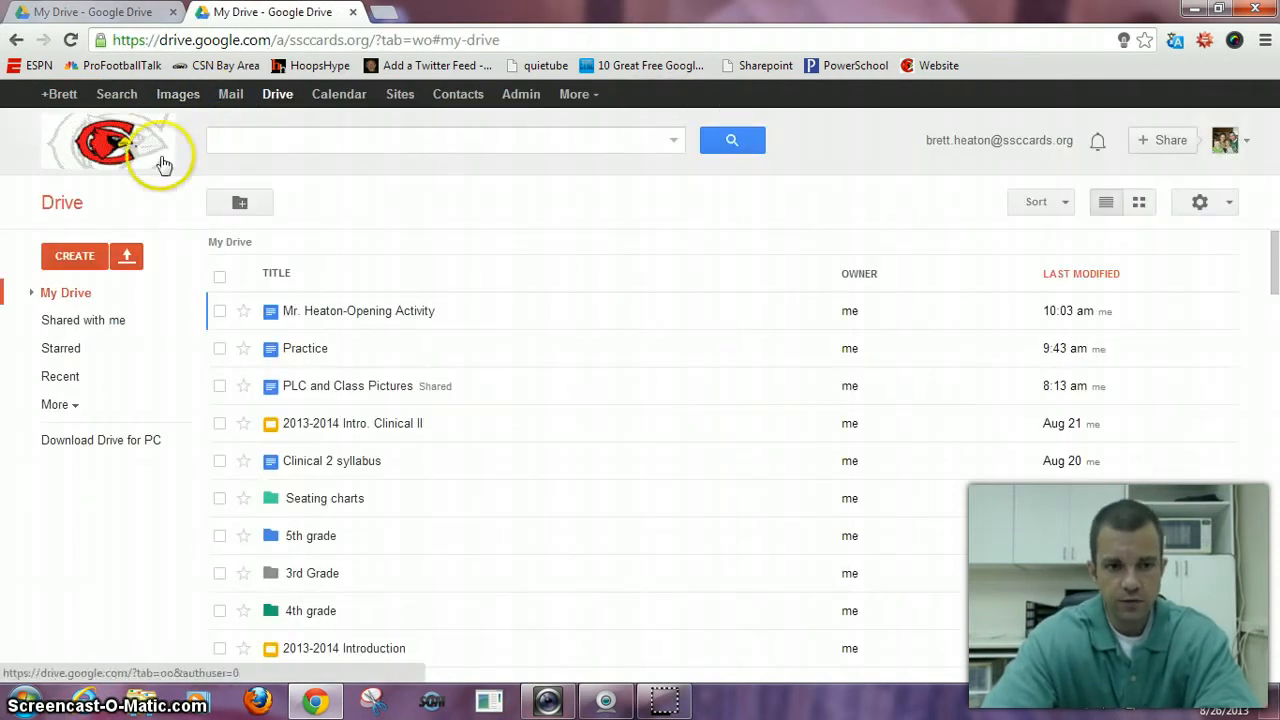
click(57, 322)
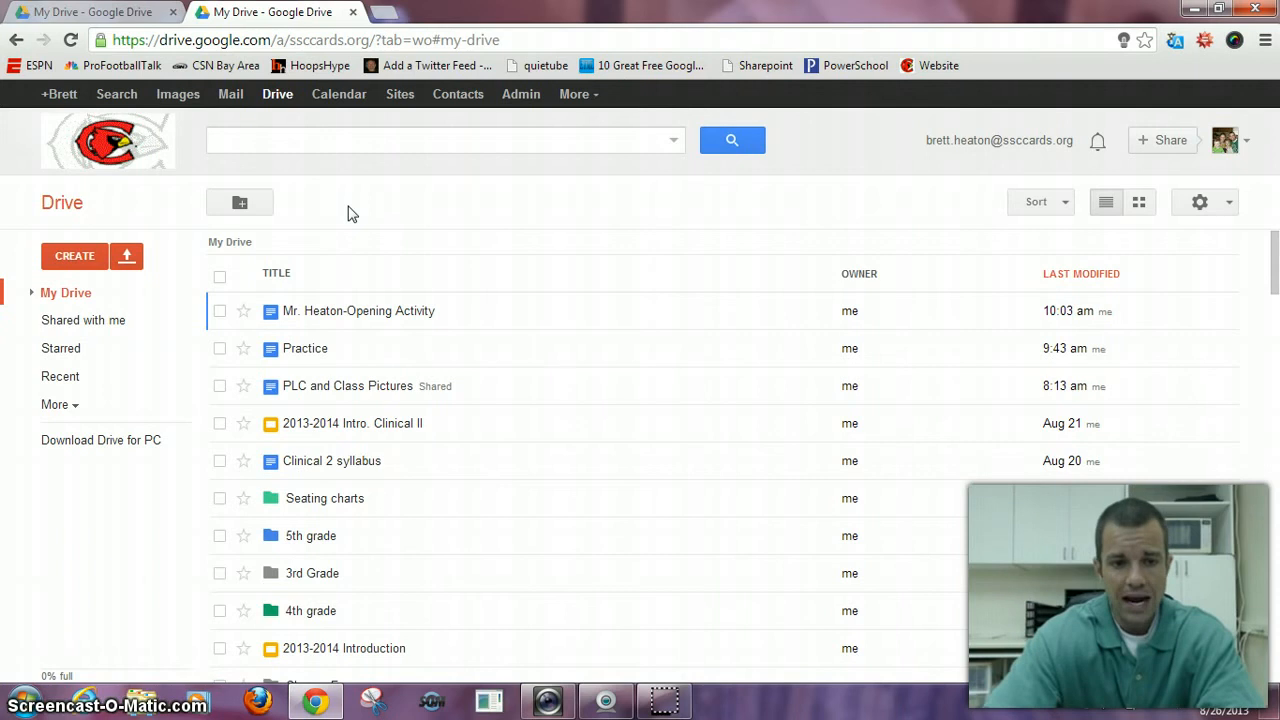
click(350, 314)
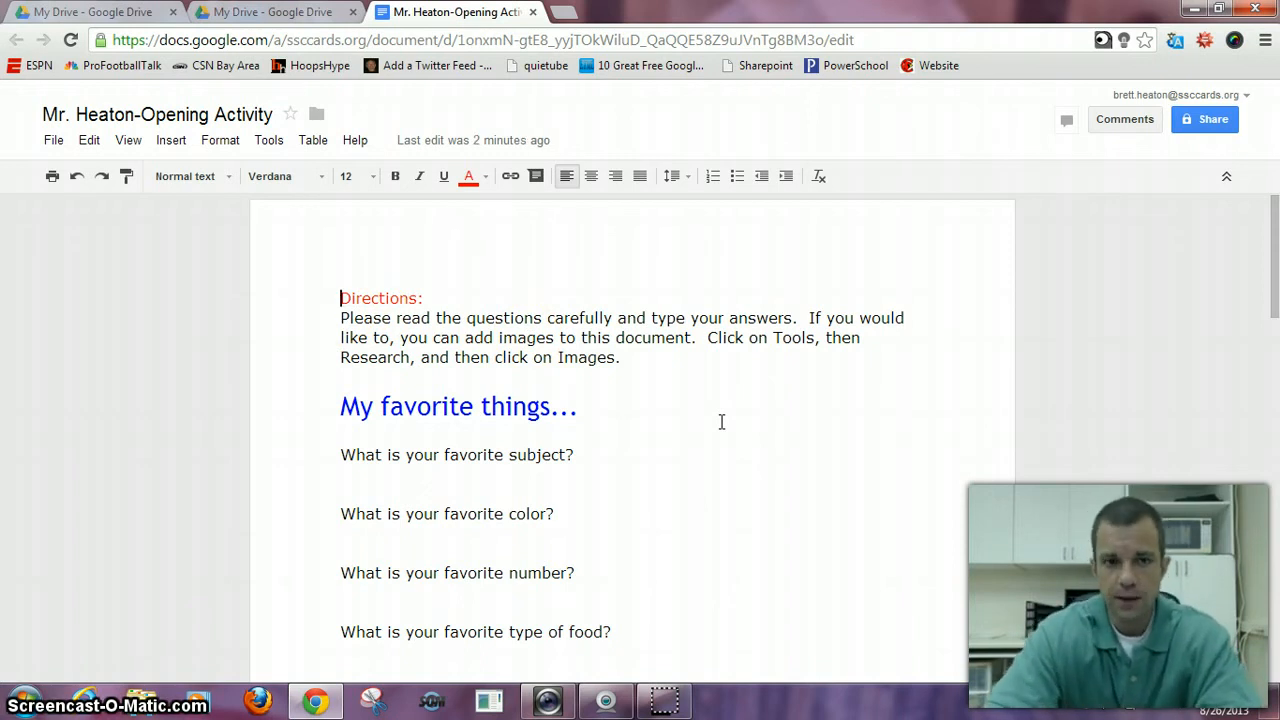
- Answer the favorite subject question with "Reading" and the favorite color question with "Green"
click(599, 452)
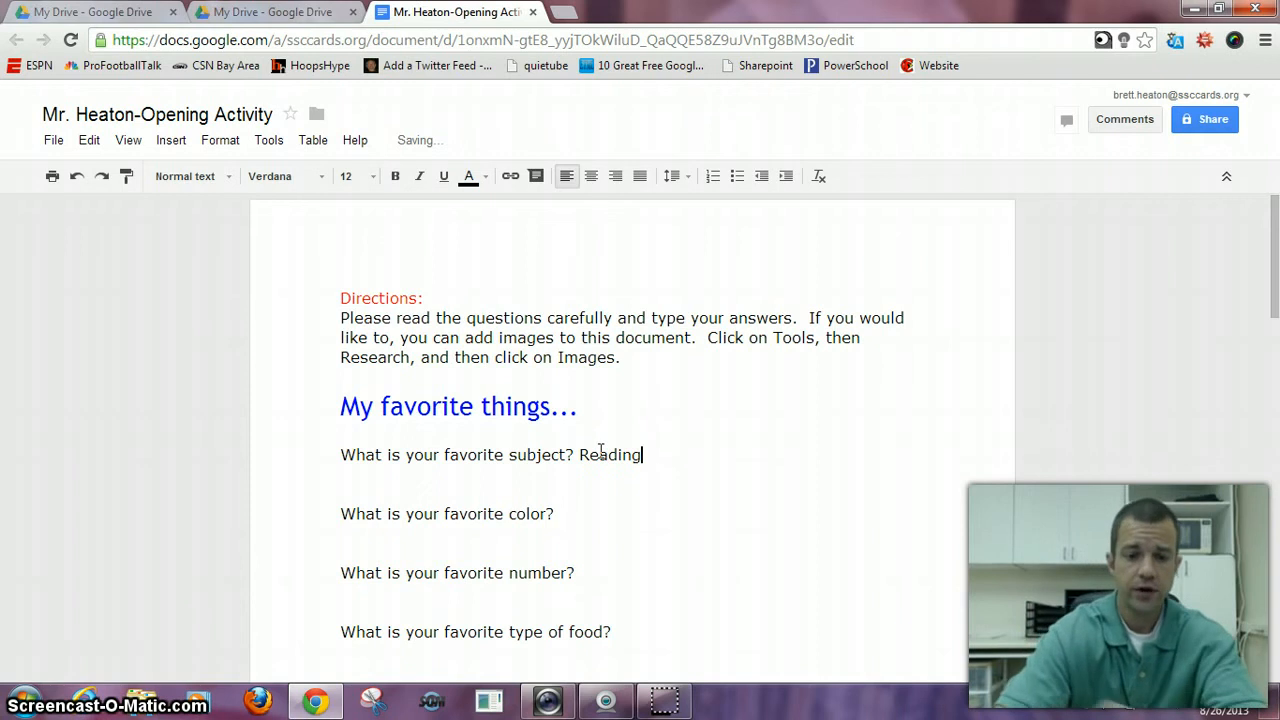
click(576, 517)
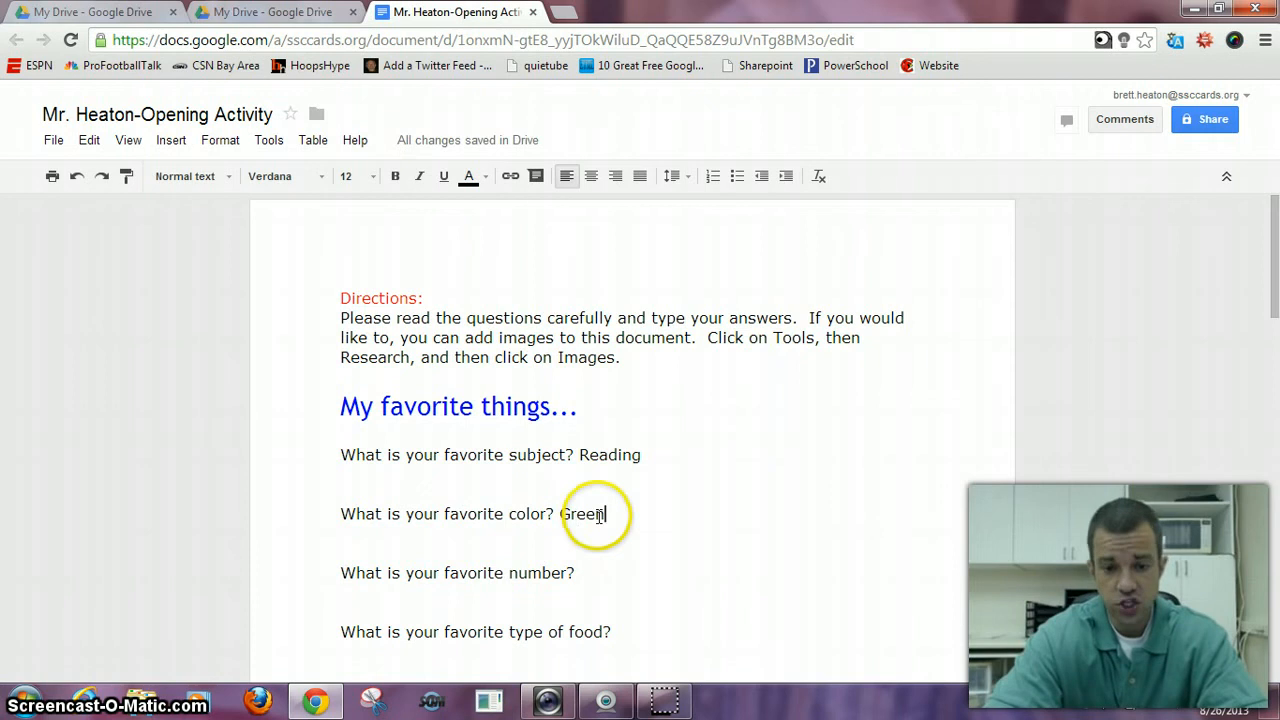
- Change the text color of the answer "Green" to green
click(606, 514)
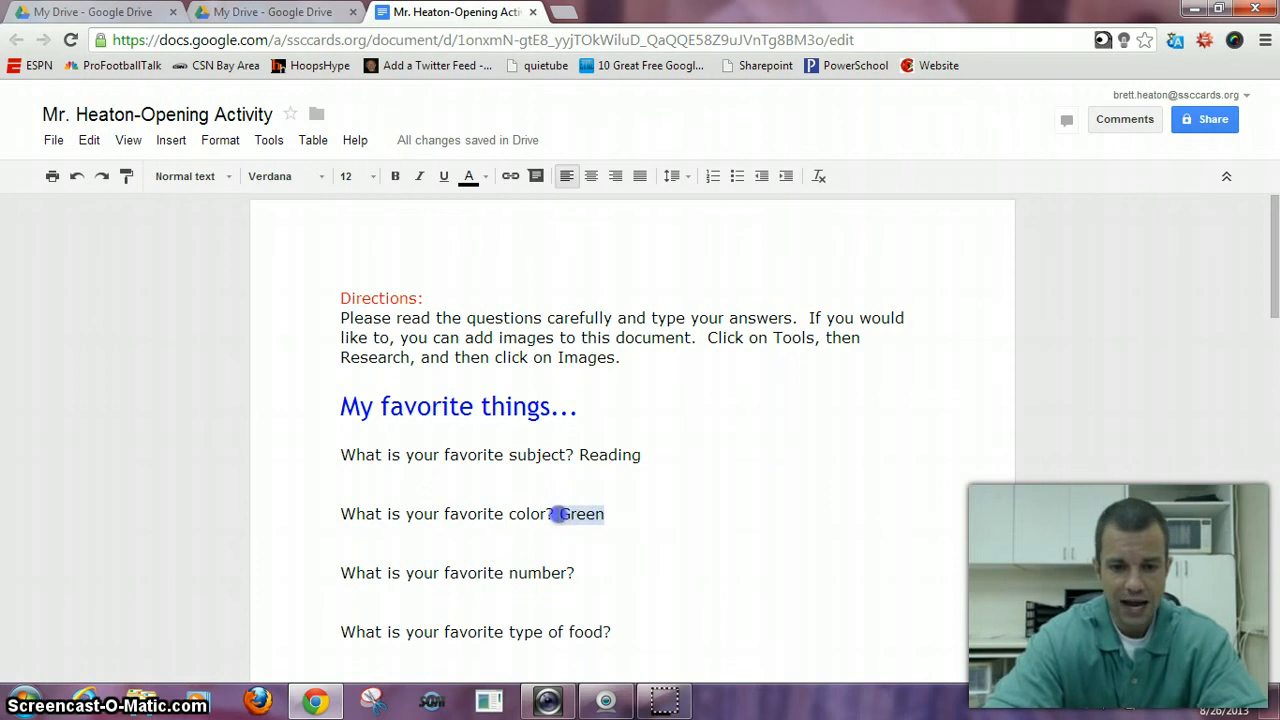
click(487, 178)
click(545, 268)
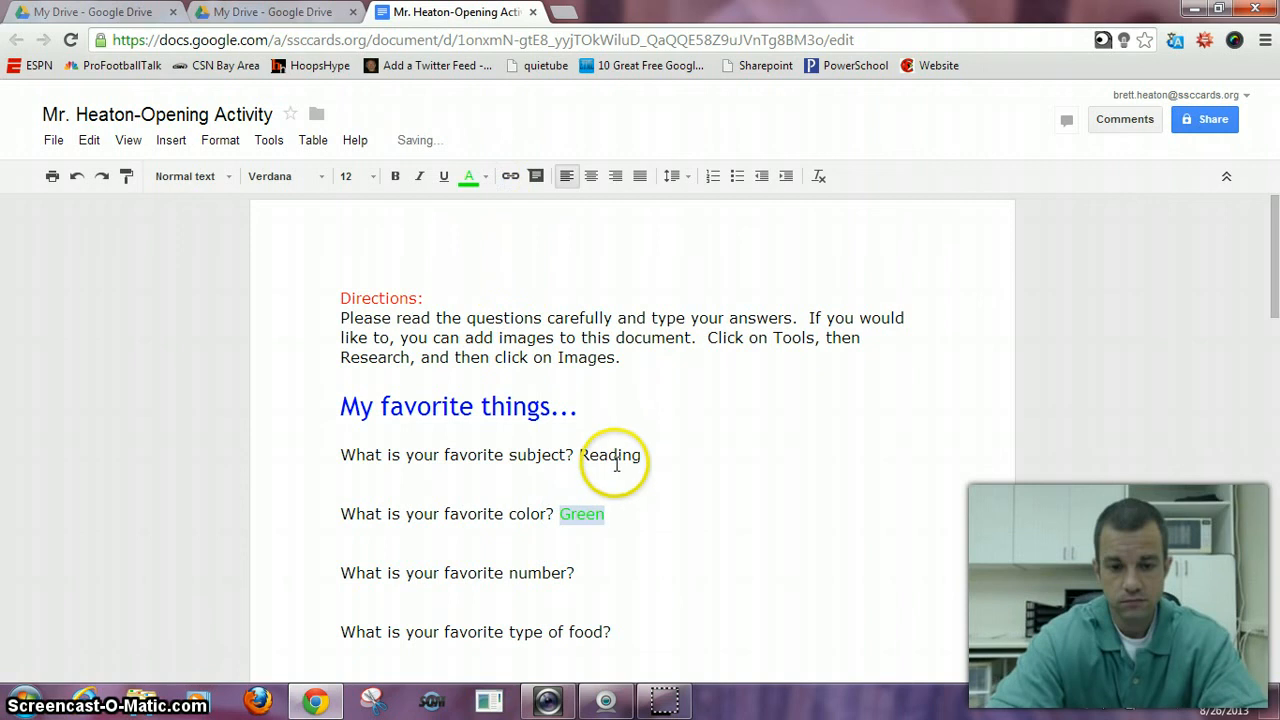
click(622, 511)
- Set the font size of the answer "Reading" to 18
drag(644, 455, 606, 455)
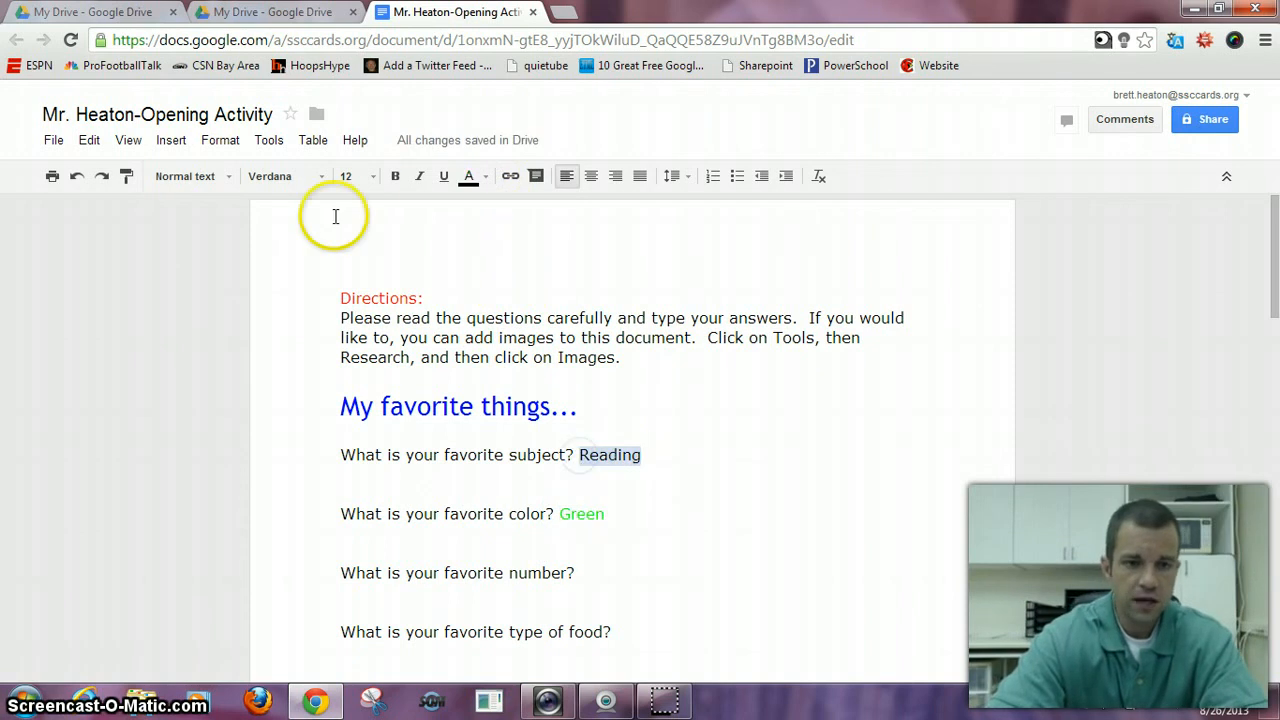
click(372, 177)
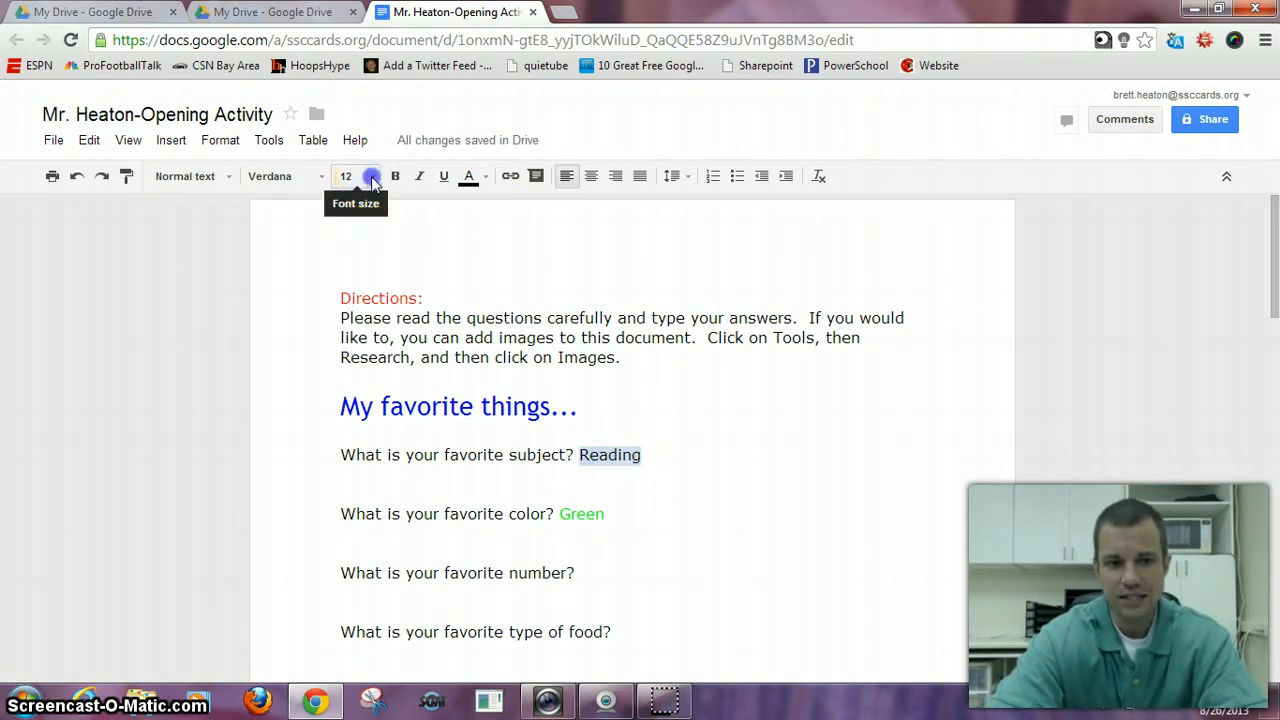
click(356, 366)
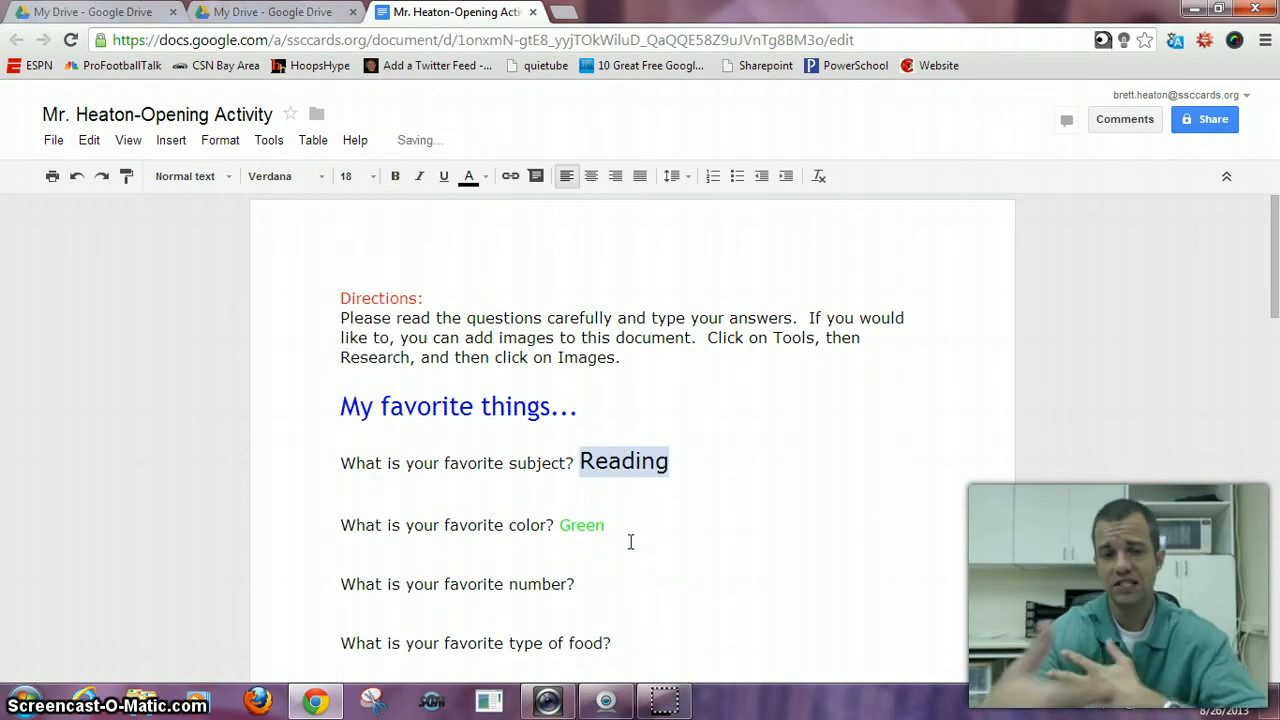
click(682, 467)
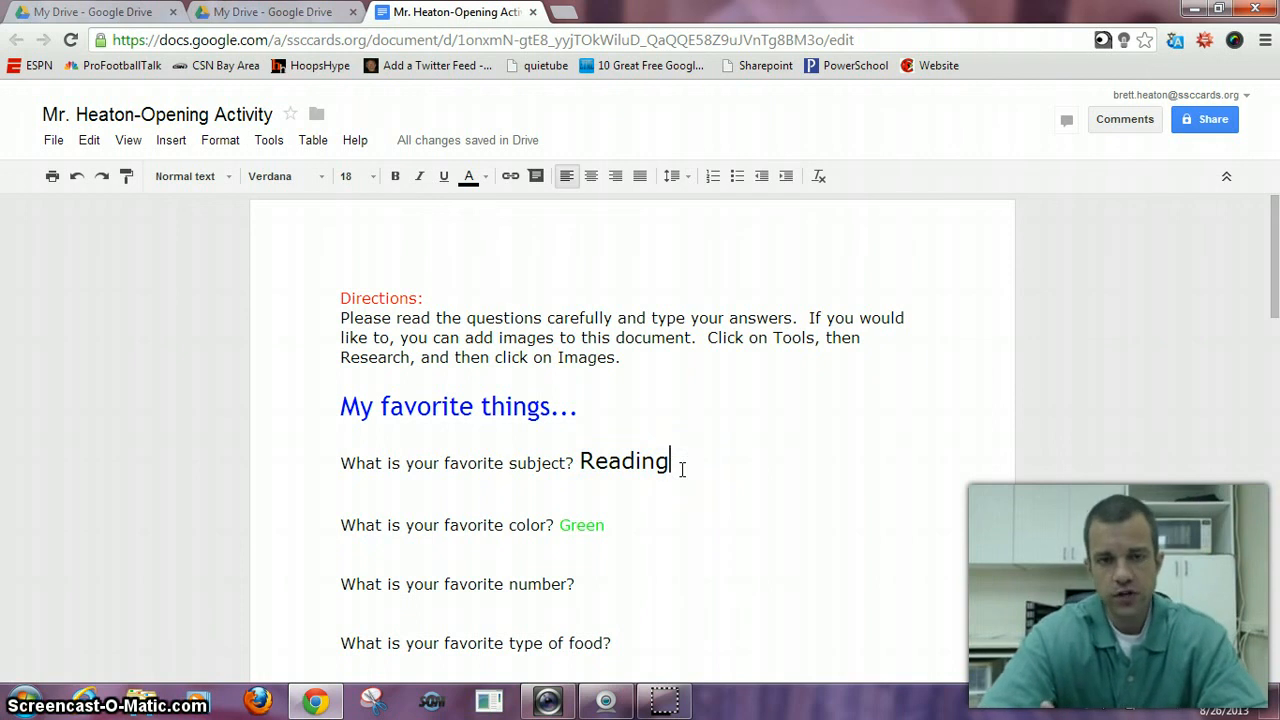
- Open the Research tool, limit it to Images and search for "Reading"
click(270, 140)
click(286, 178)
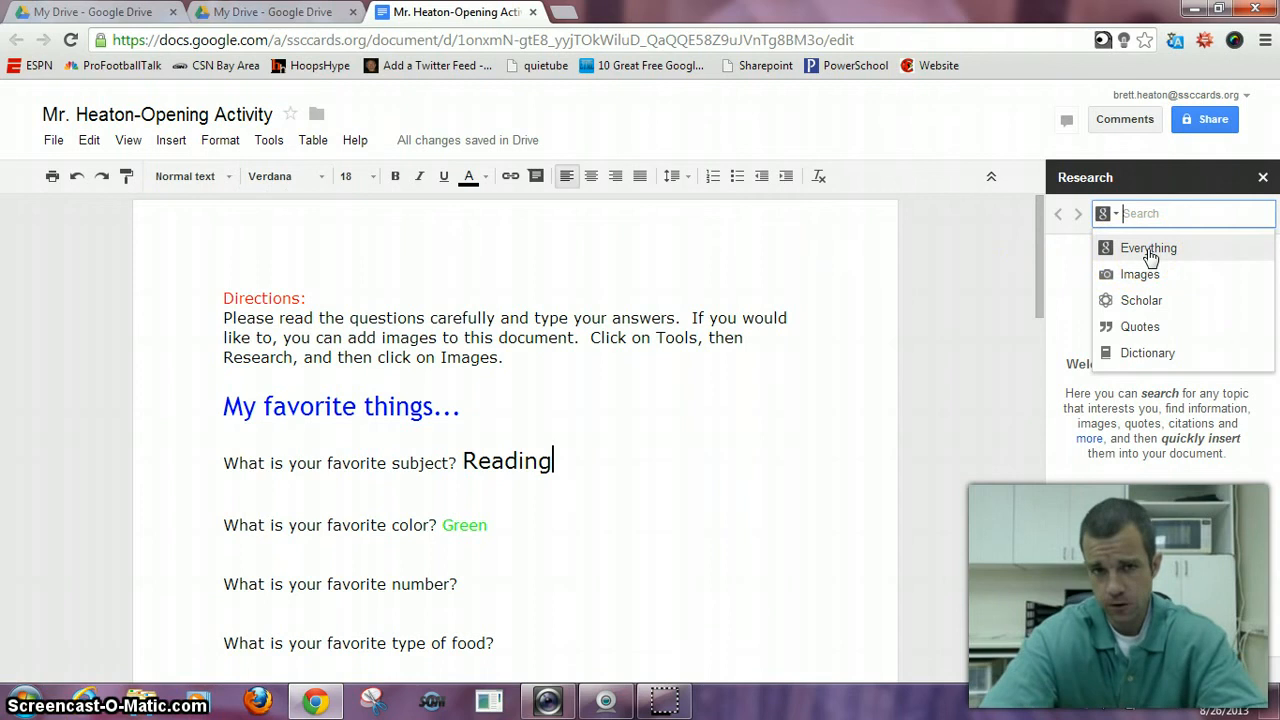
click(1145, 276)
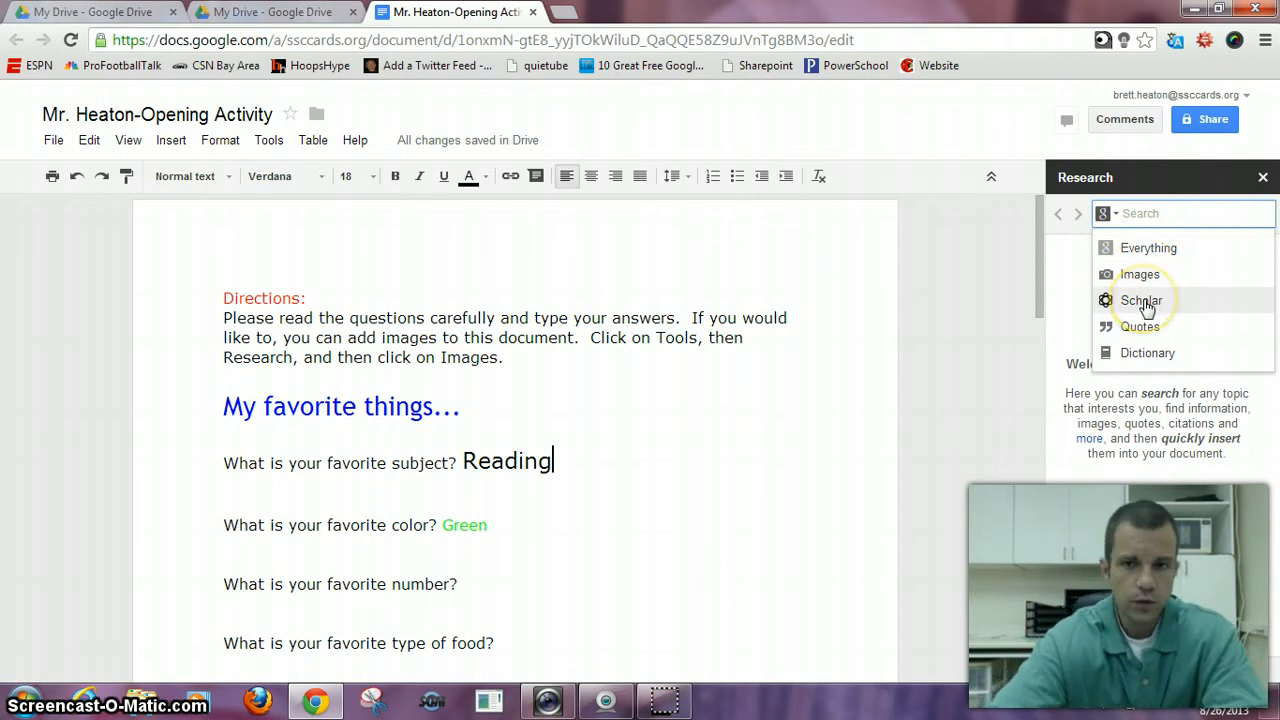
click(1141, 328)
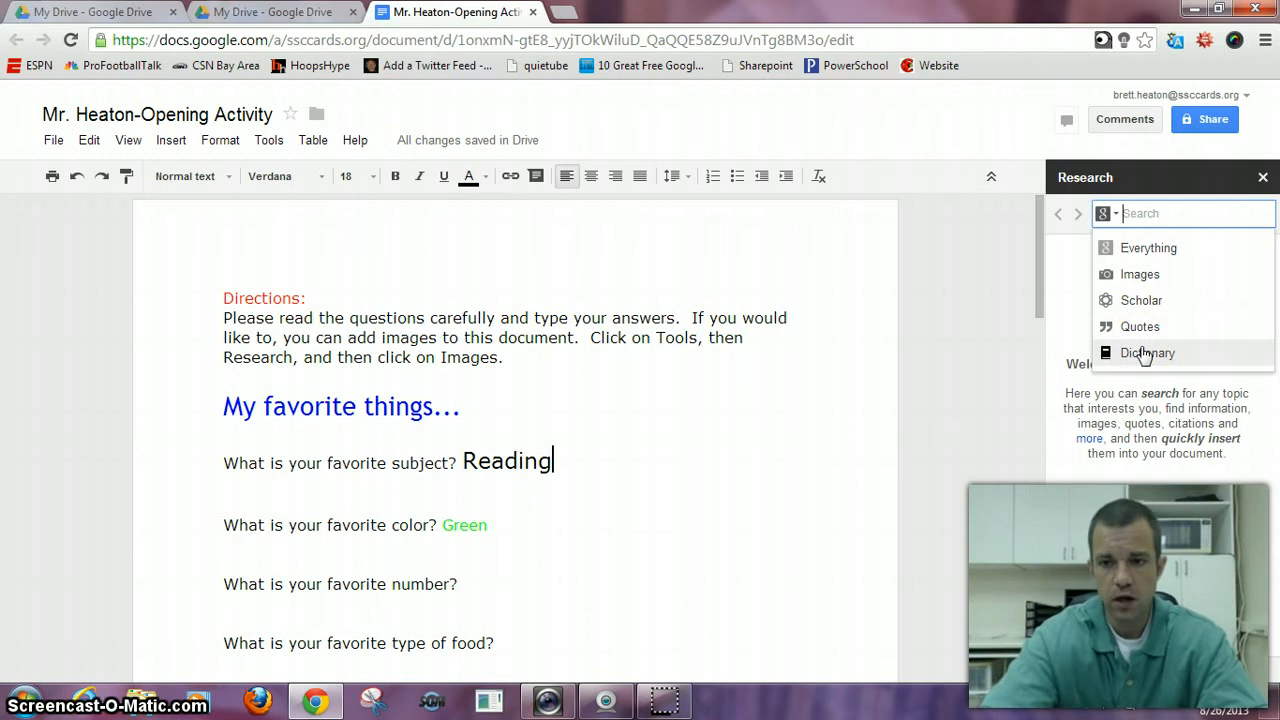
click(1138, 276)
click(1137, 214)
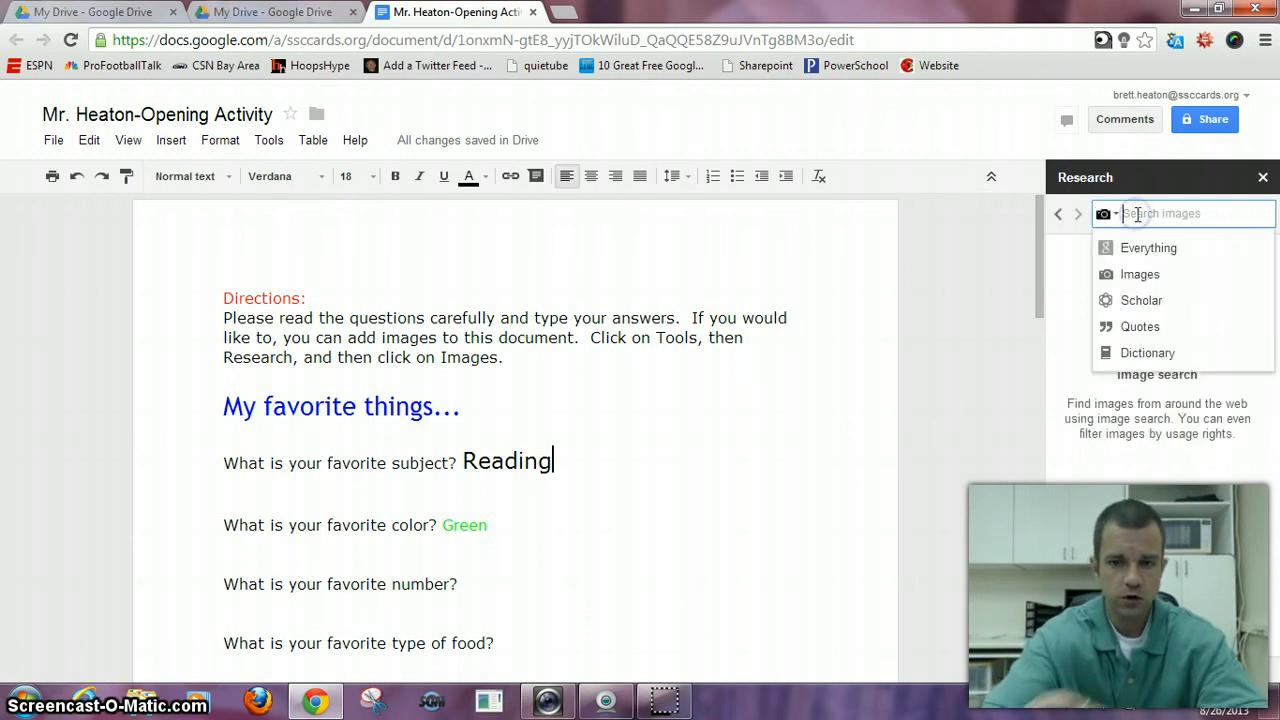
text(Reading)
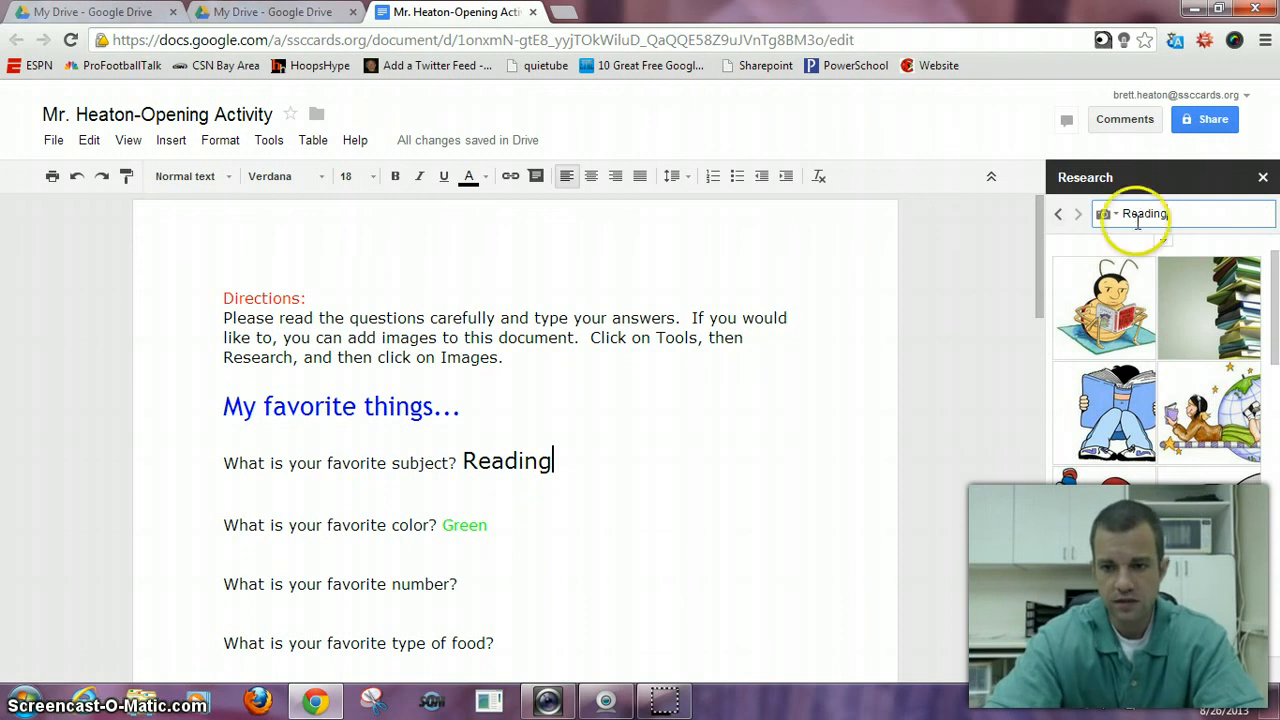
- Insert the picture of a tall stack of books from the image results directly after the answer "Reading"
mouse_move(1207, 338)
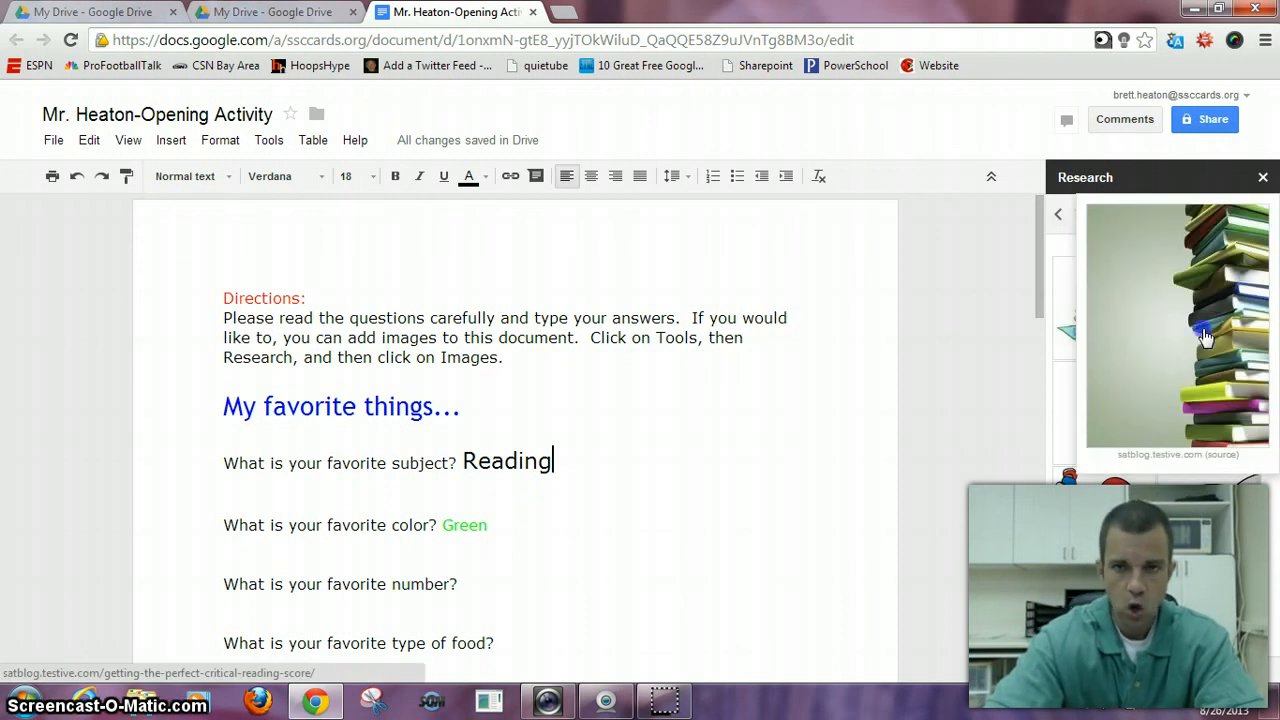
drag(1094, 356, 670, 462)
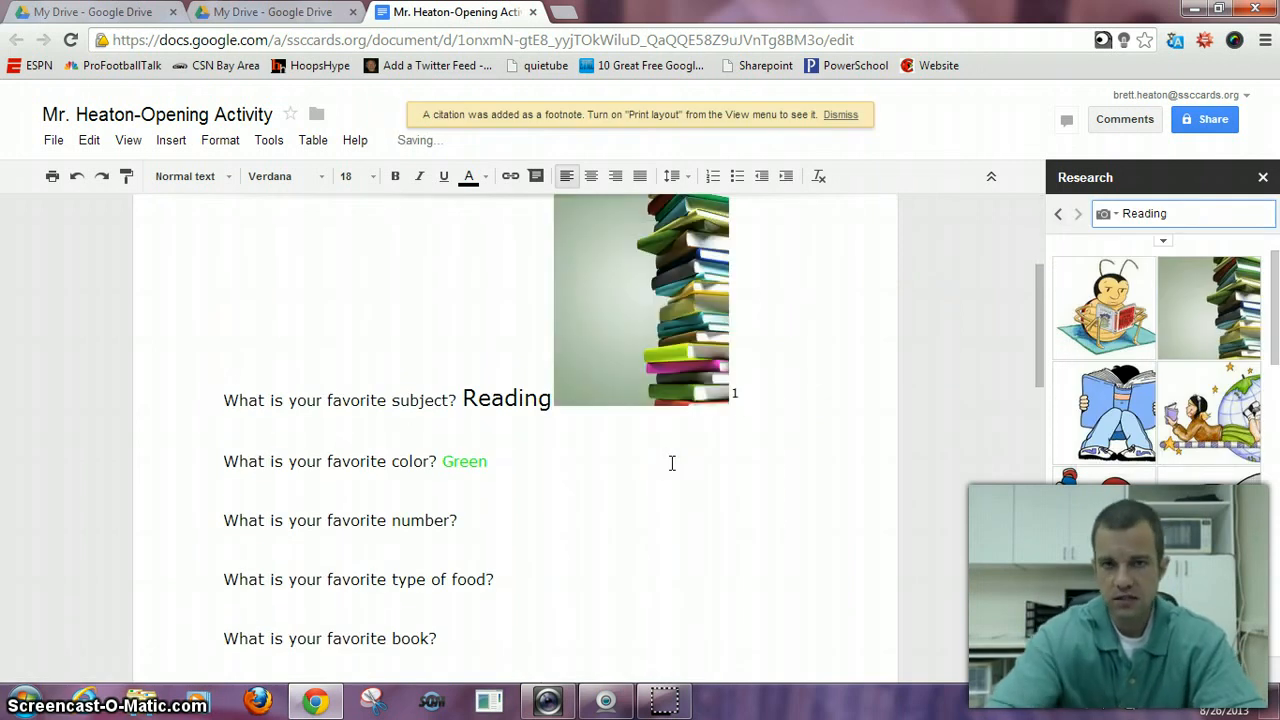
drag(1034, 320, 1038, 295)
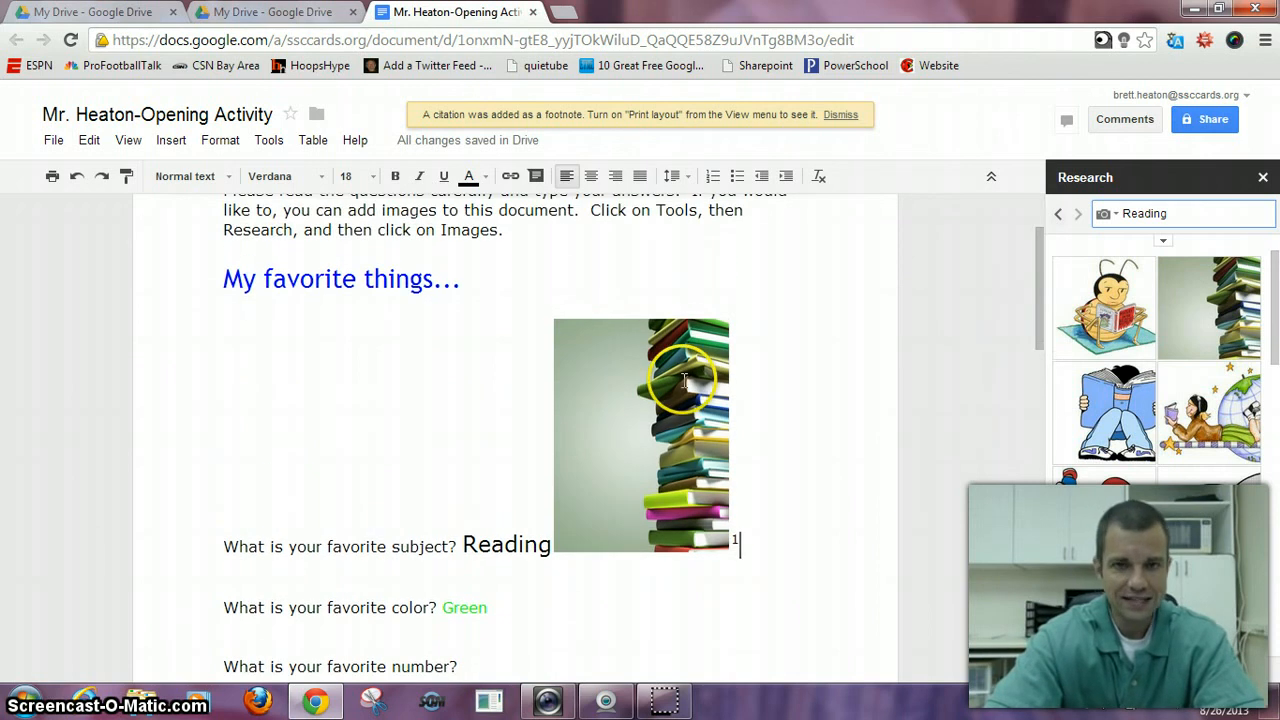
- Shrink the books picture to a small size beside "Reading" and widen it slightly
click(636, 400)
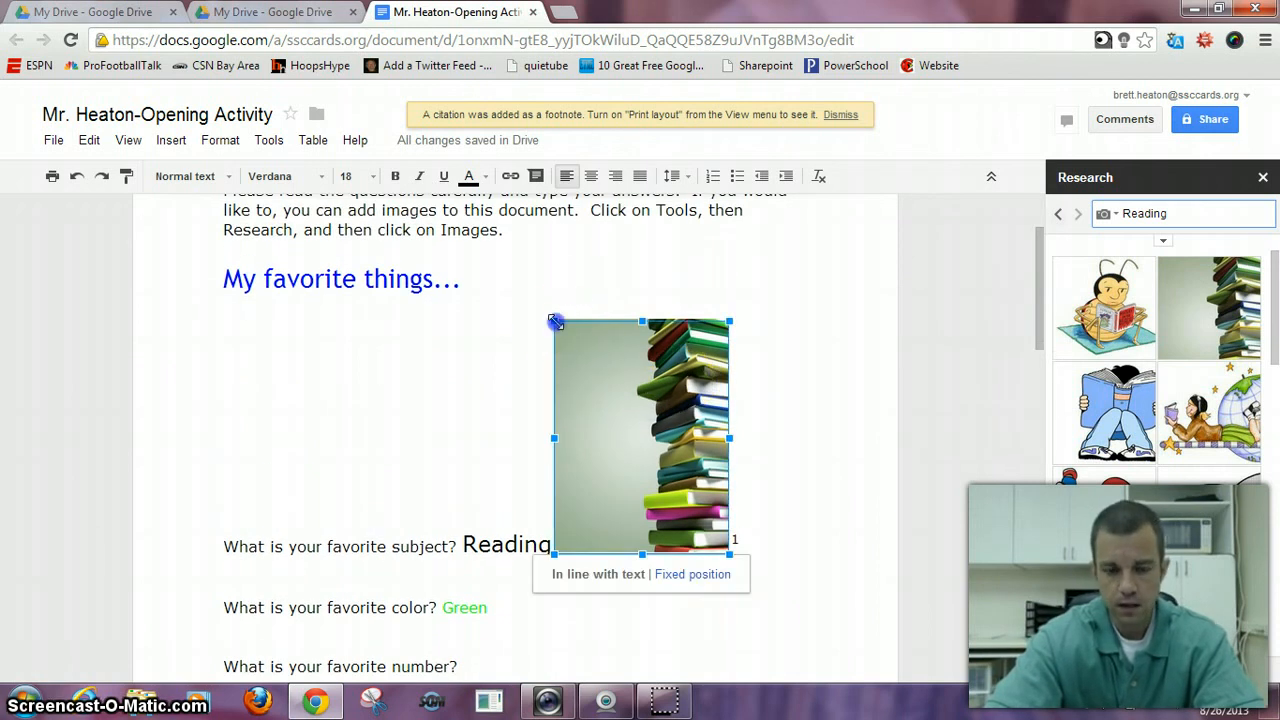
drag(555, 321, 590, 457)
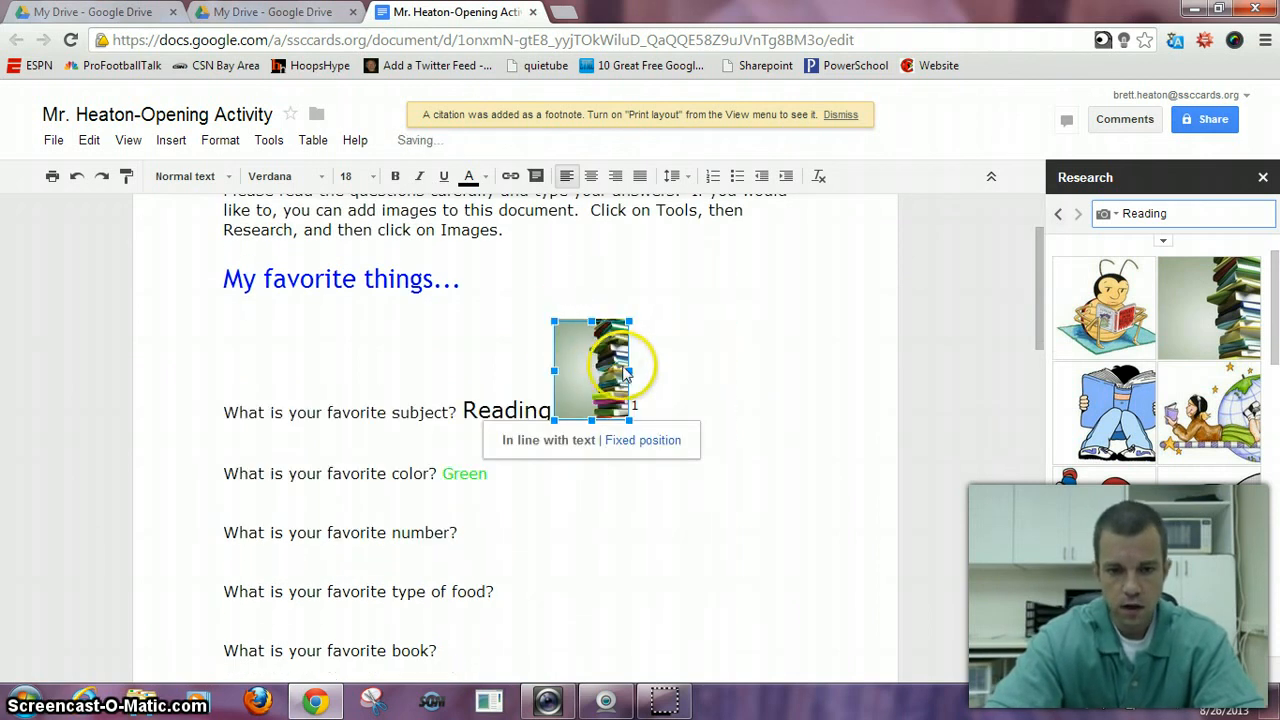
drag(626, 371, 675, 371)
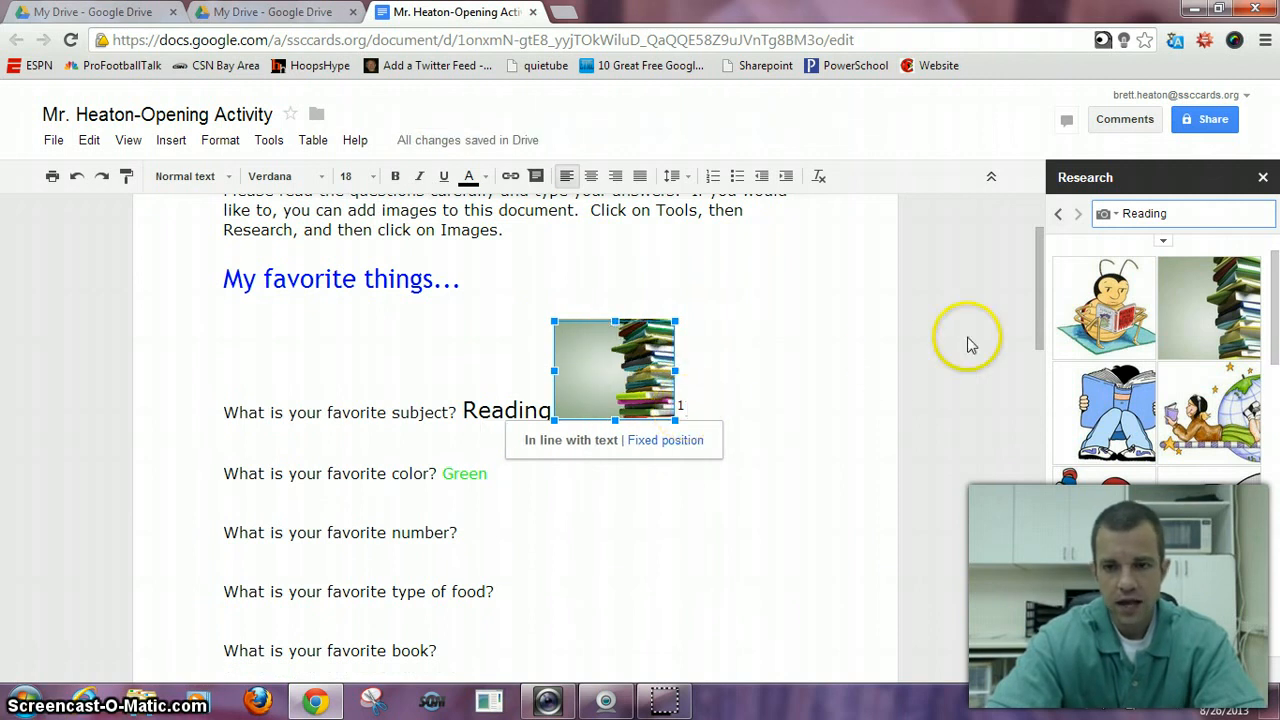
drag(1037, 300, 1040, 603)
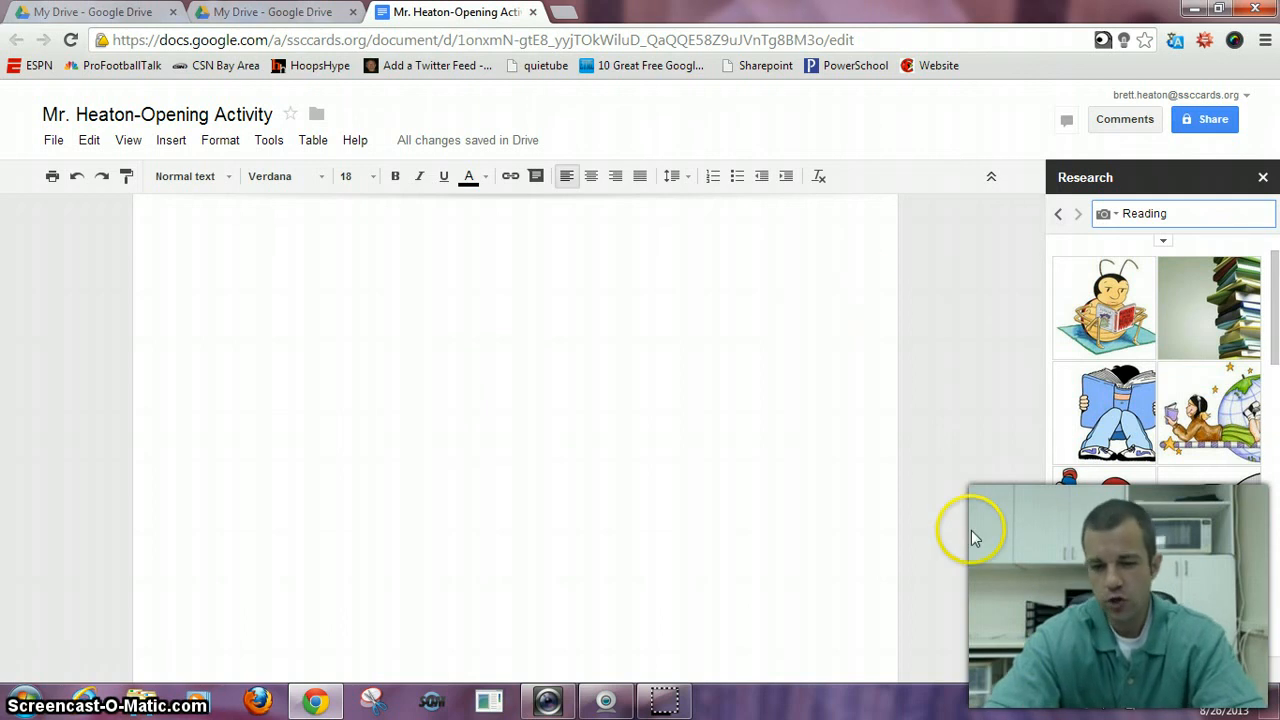
drag(1037, 578, 1052, 215)
click(704, 502)
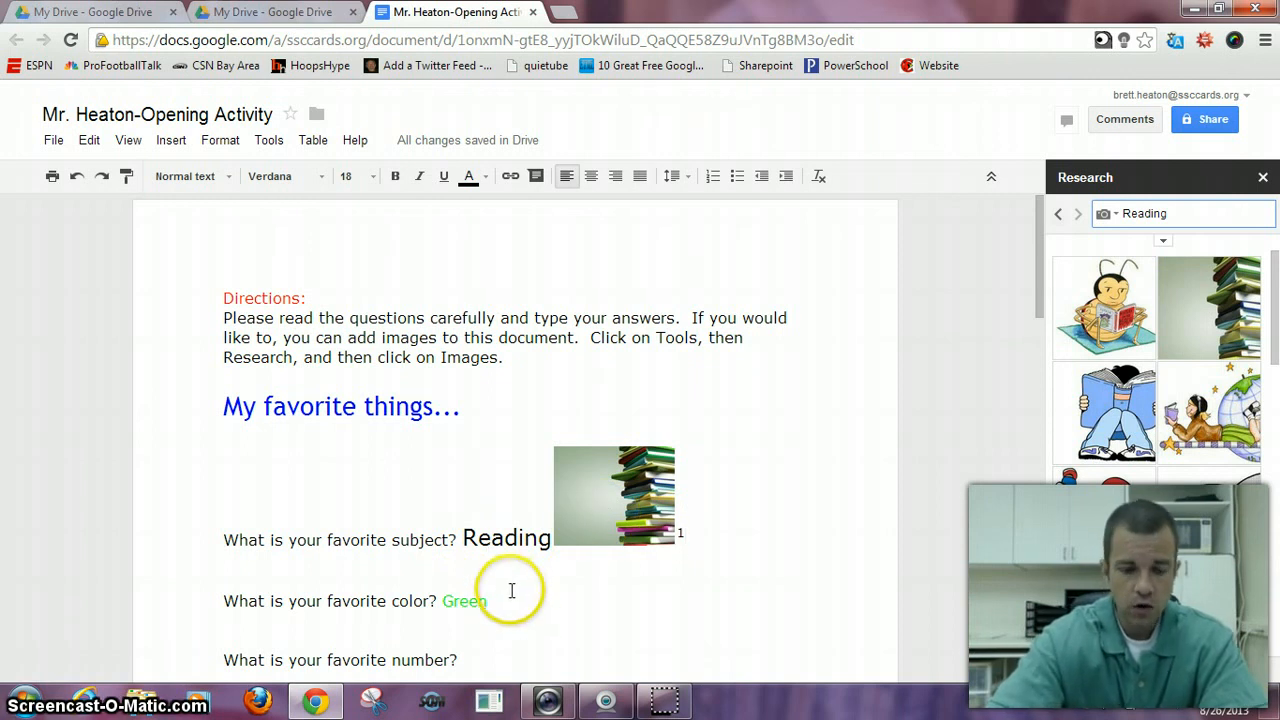
- Place the cursor after the answer "Green" and search the Research images for "Green"
click(510, 592)
click(500, 605)
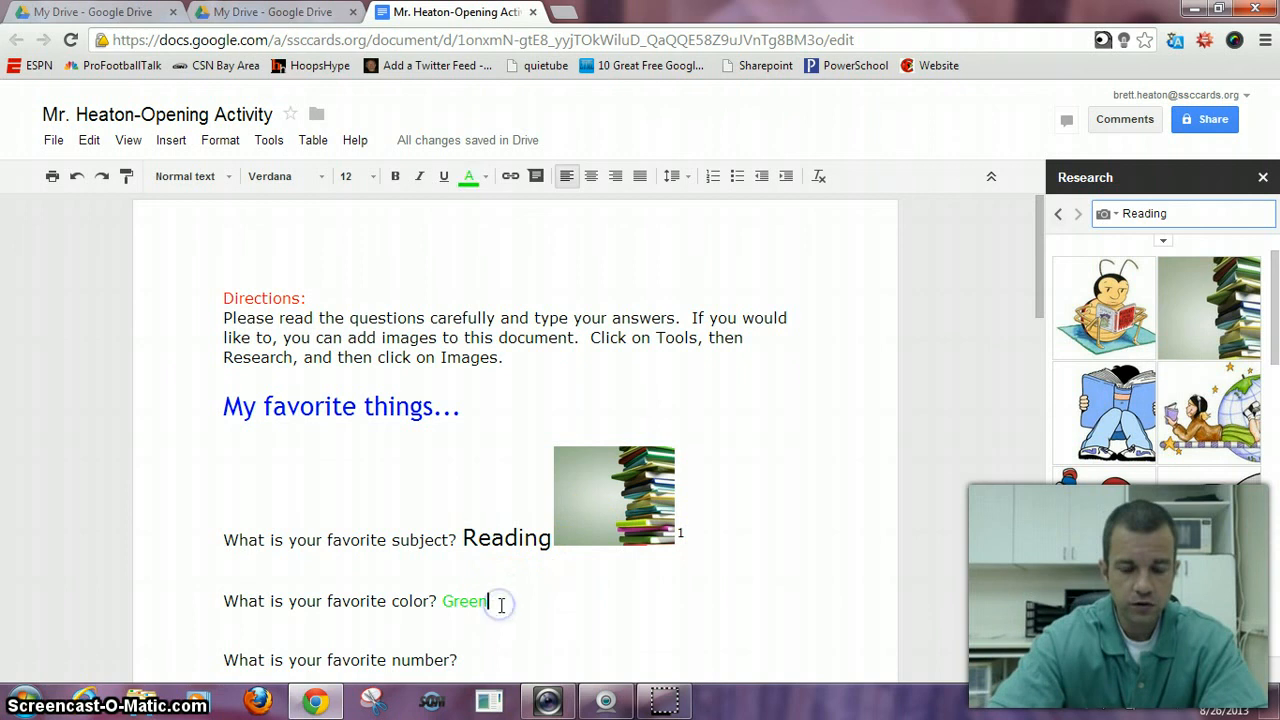
click(1177, 215)
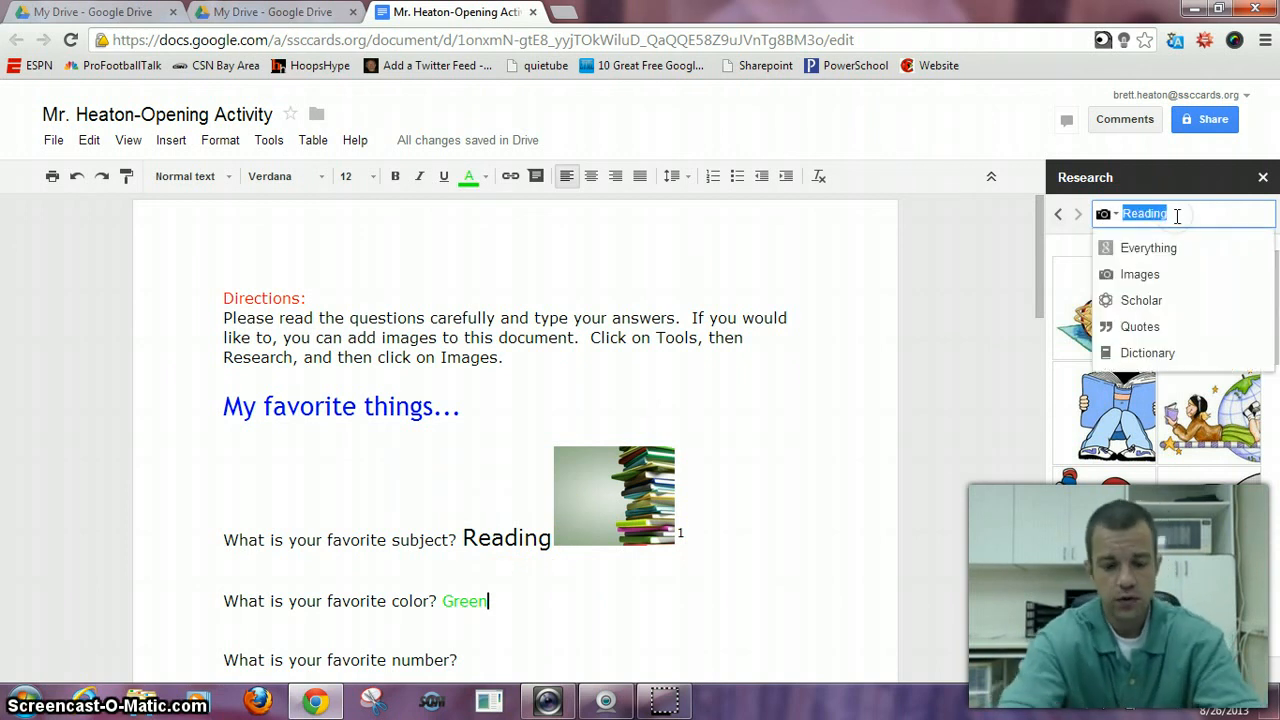
text(Green)
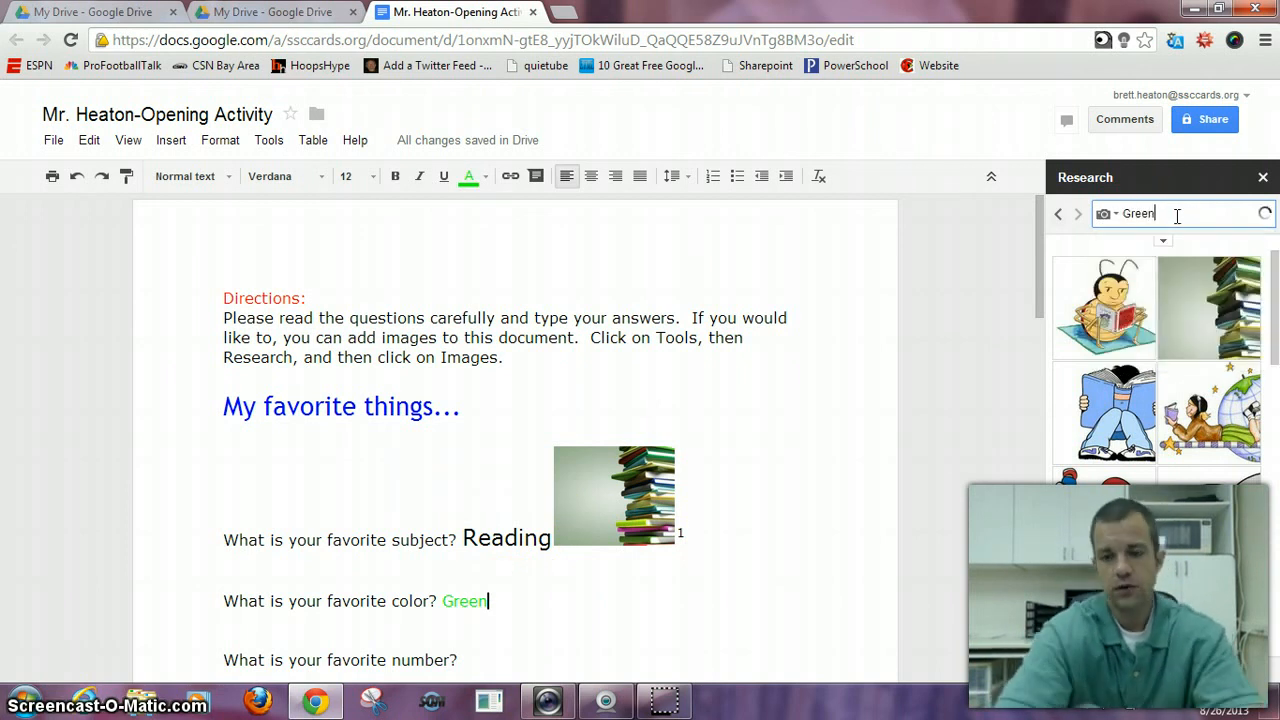
key(Return)
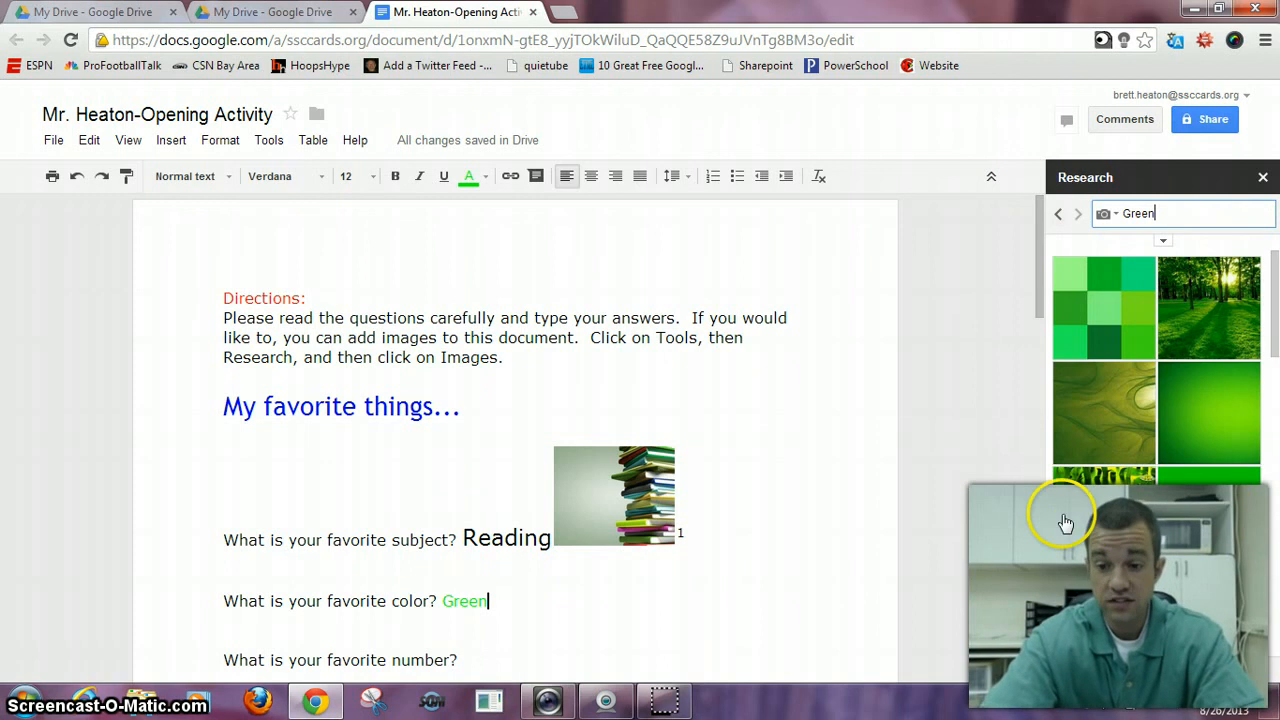
- Insert the green picture of a water drop, leaves and ladybug under the favorite color question
mouse_move(1094, 527)
drag(1094, 527, 580, 624)
scroll(580, 624, down, 1)
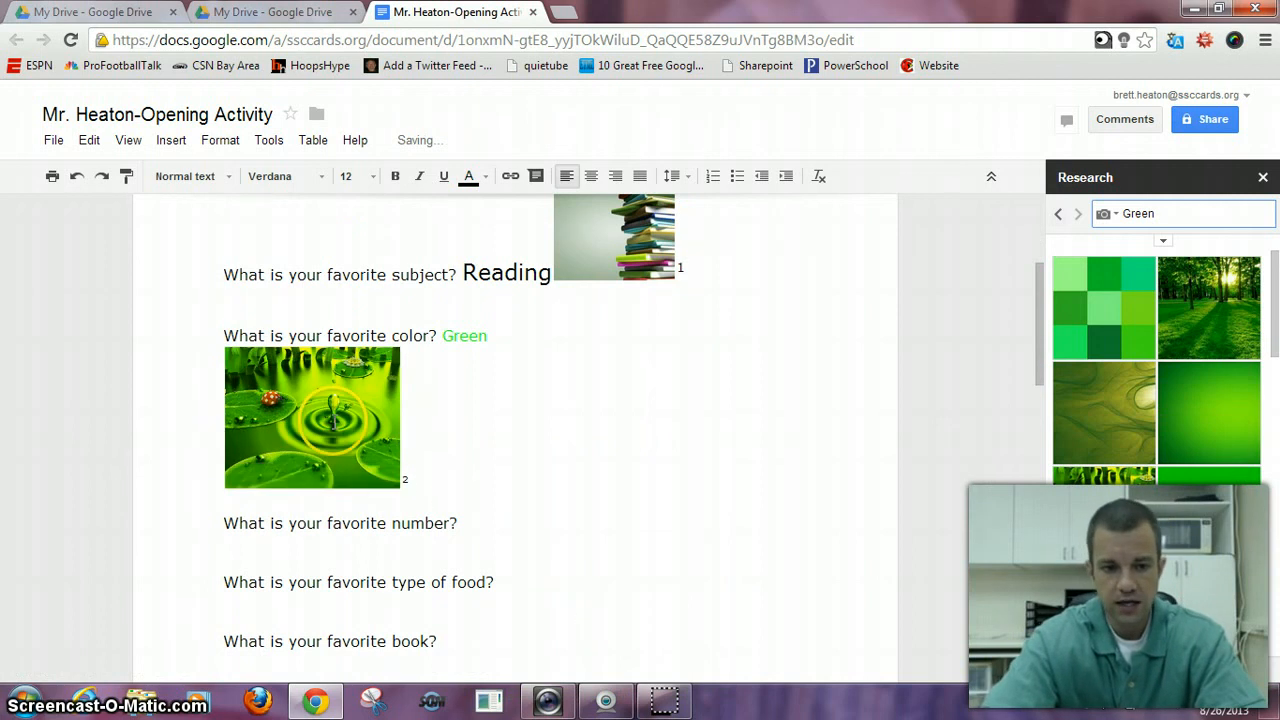
- Try to place the green picture in a fixed position beside the color answer and close the gap before the number question
click(396, 484)
click(348, 512)
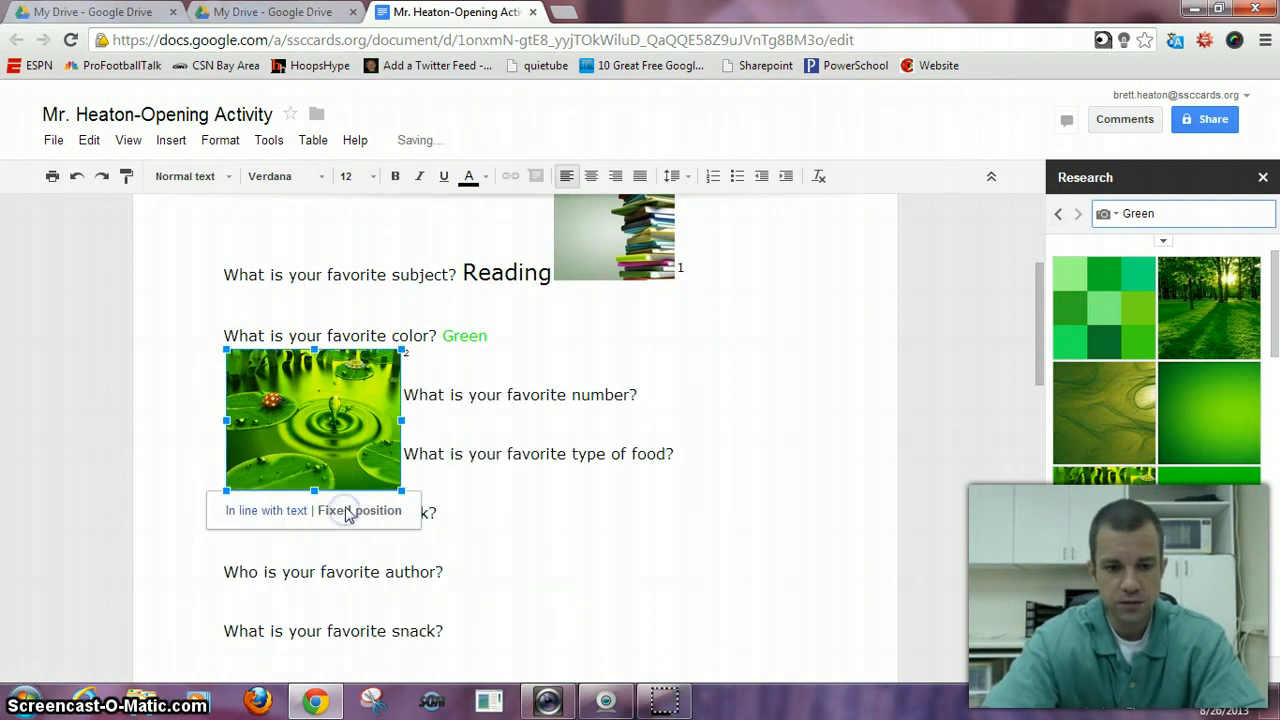
drag(350, 446, 651, 394)
click(414, 392)
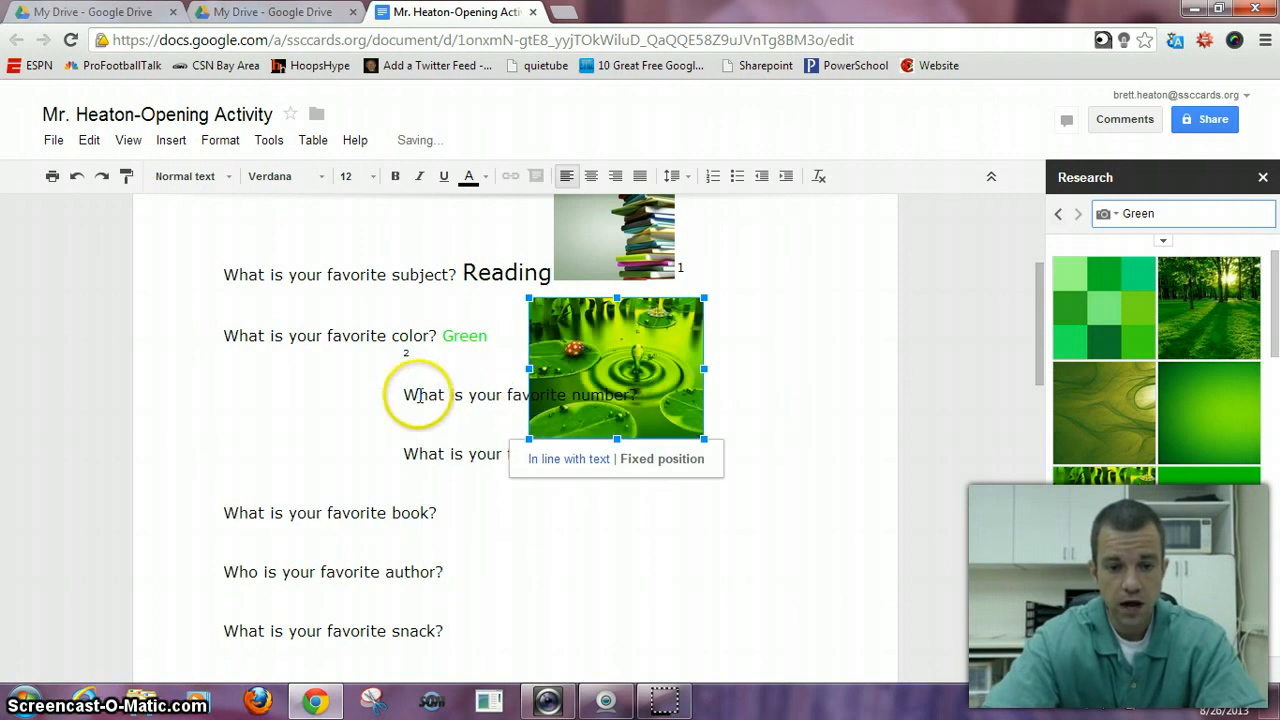
key(BackSpace)
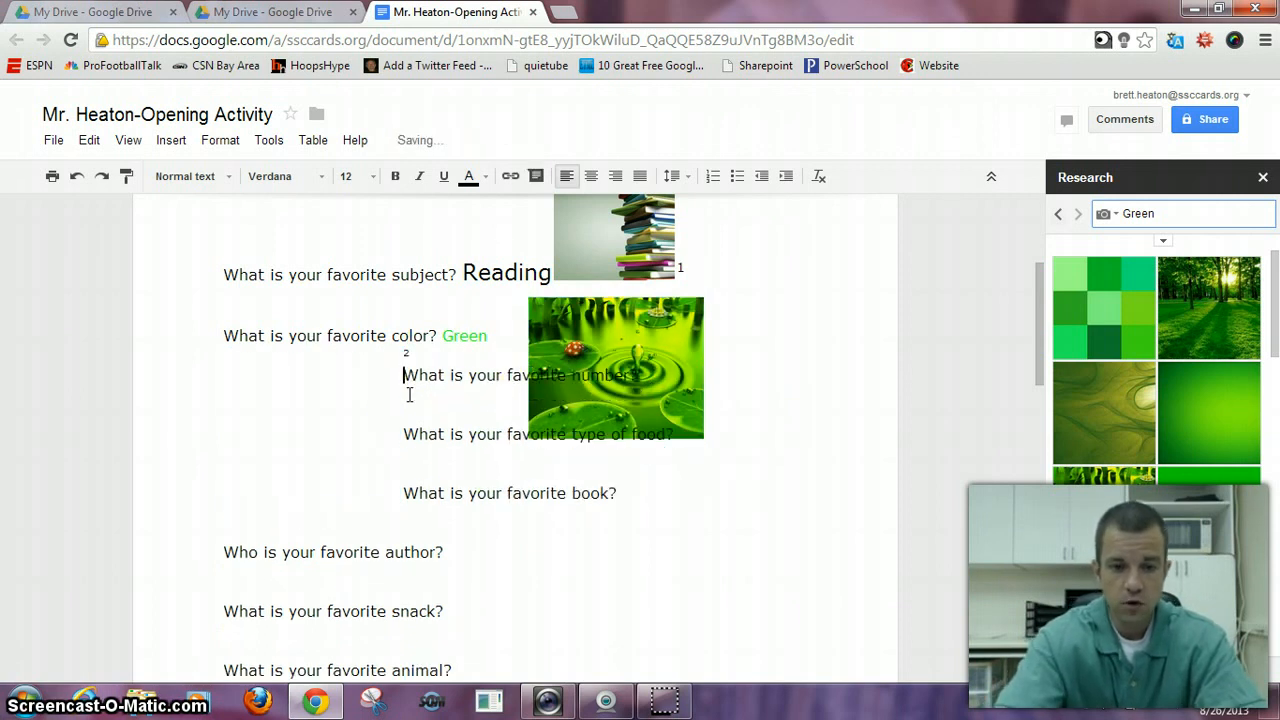
key(BackSpace)
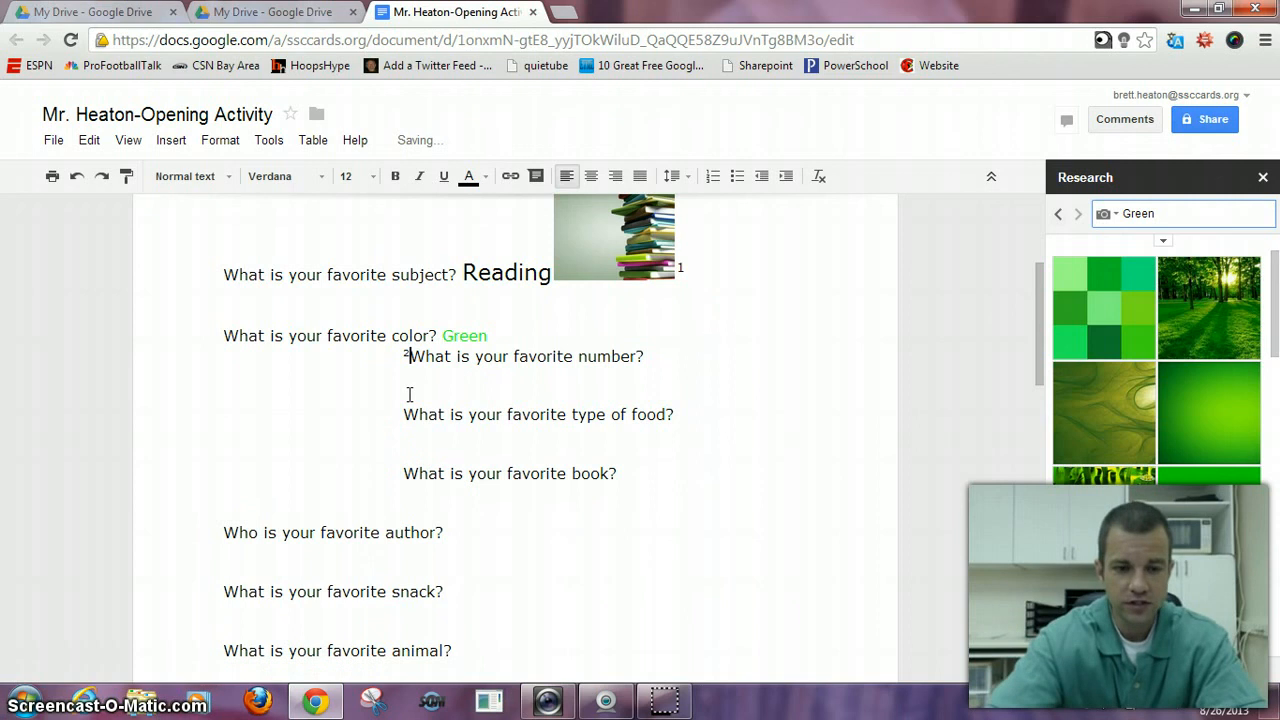
- Undo the line deletions, the move and the fixed positioning of the green picture
click(77, 178)
click(77, 178)
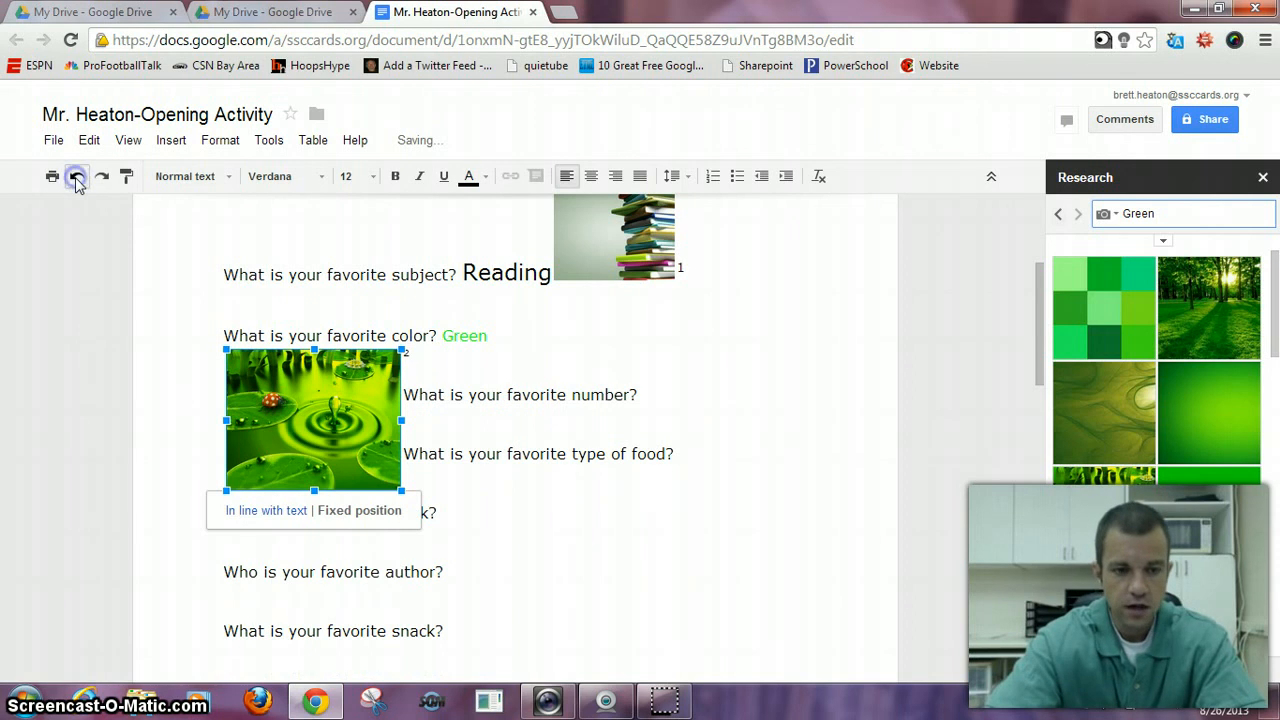
click(76, 177)
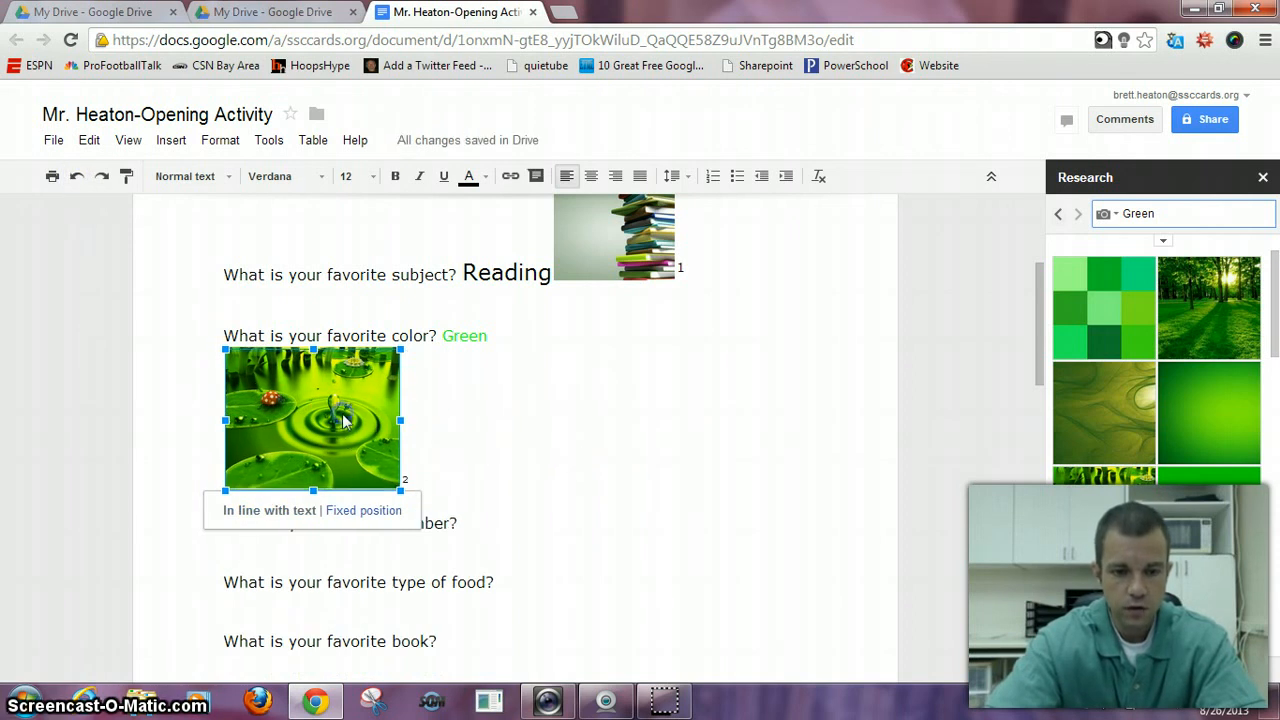
- Give the green picture a fixed position beside the answer "Green" and shrink it to the width of the books picture
click(355, 511)
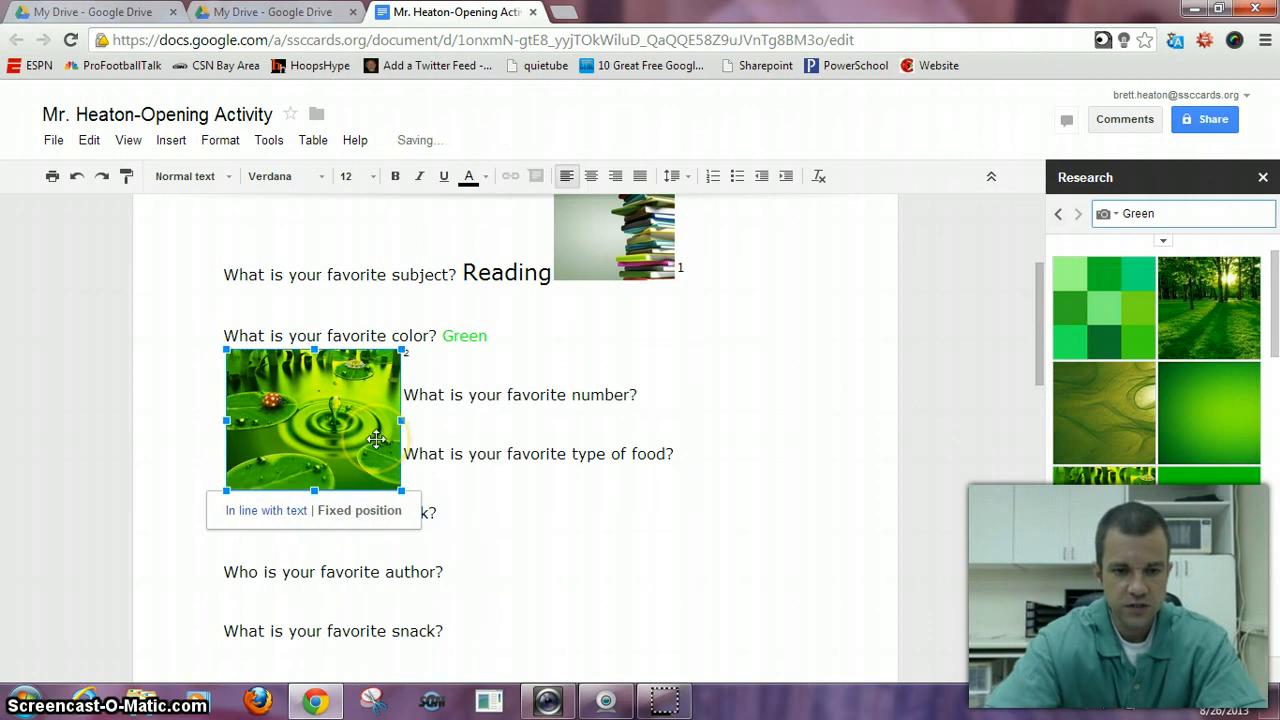
drag(374, 436, 675, 378)
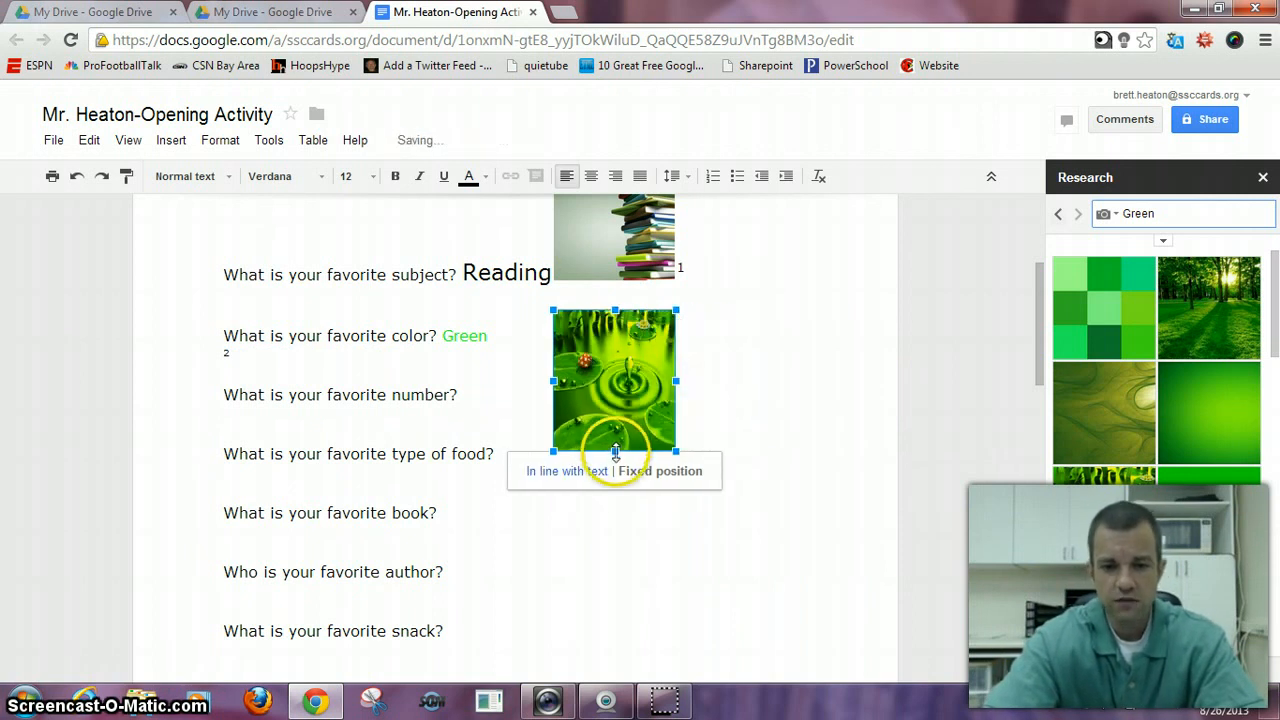
drag(615, 425, 612, 394)
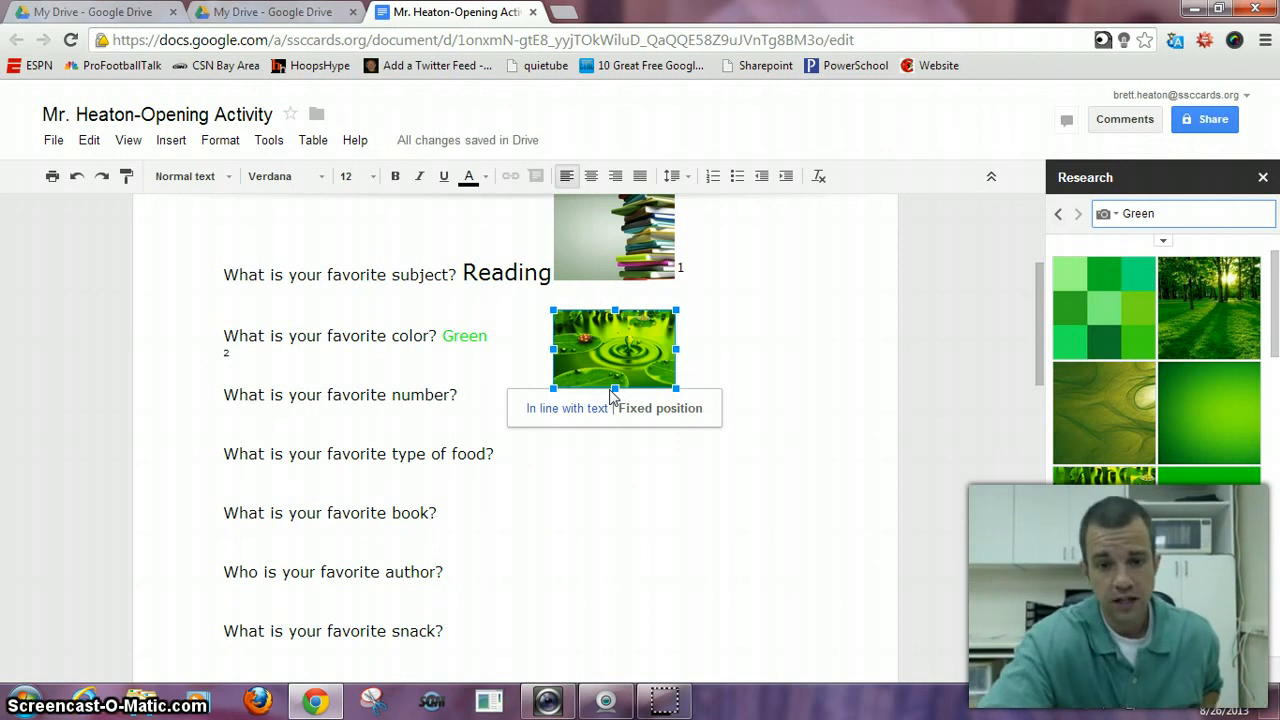
click(646, 460)
click(616, 342)
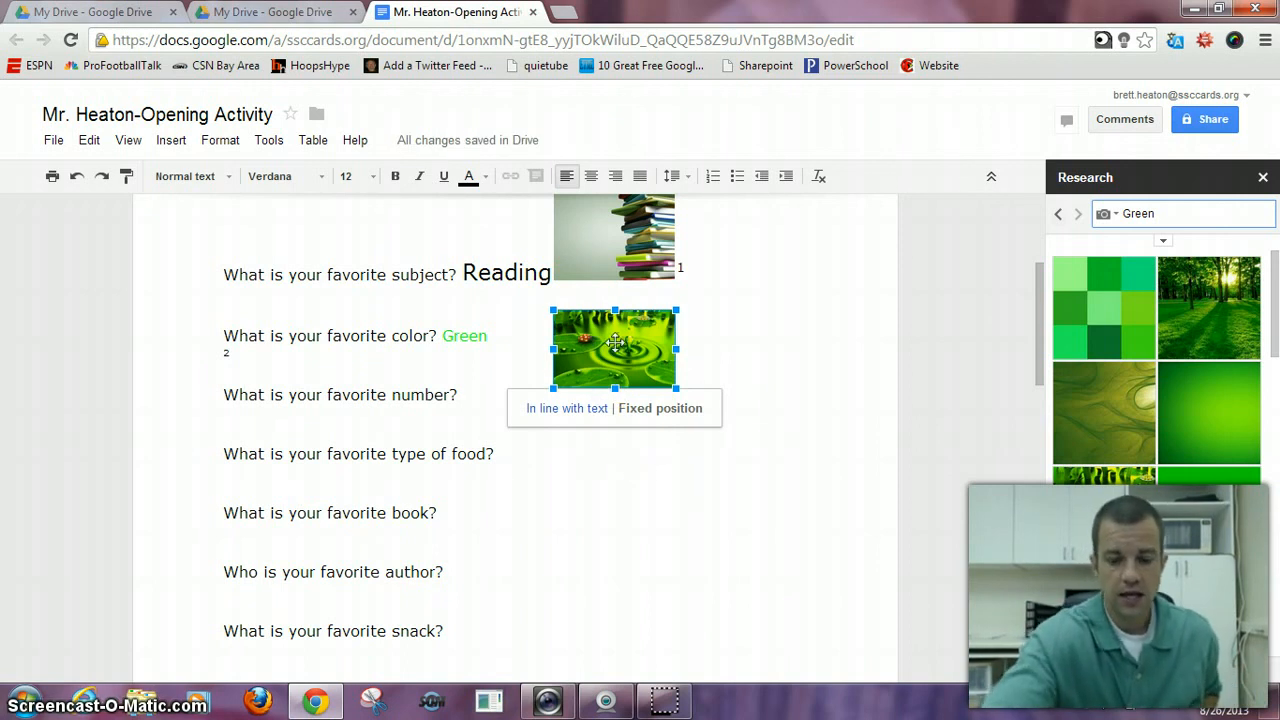